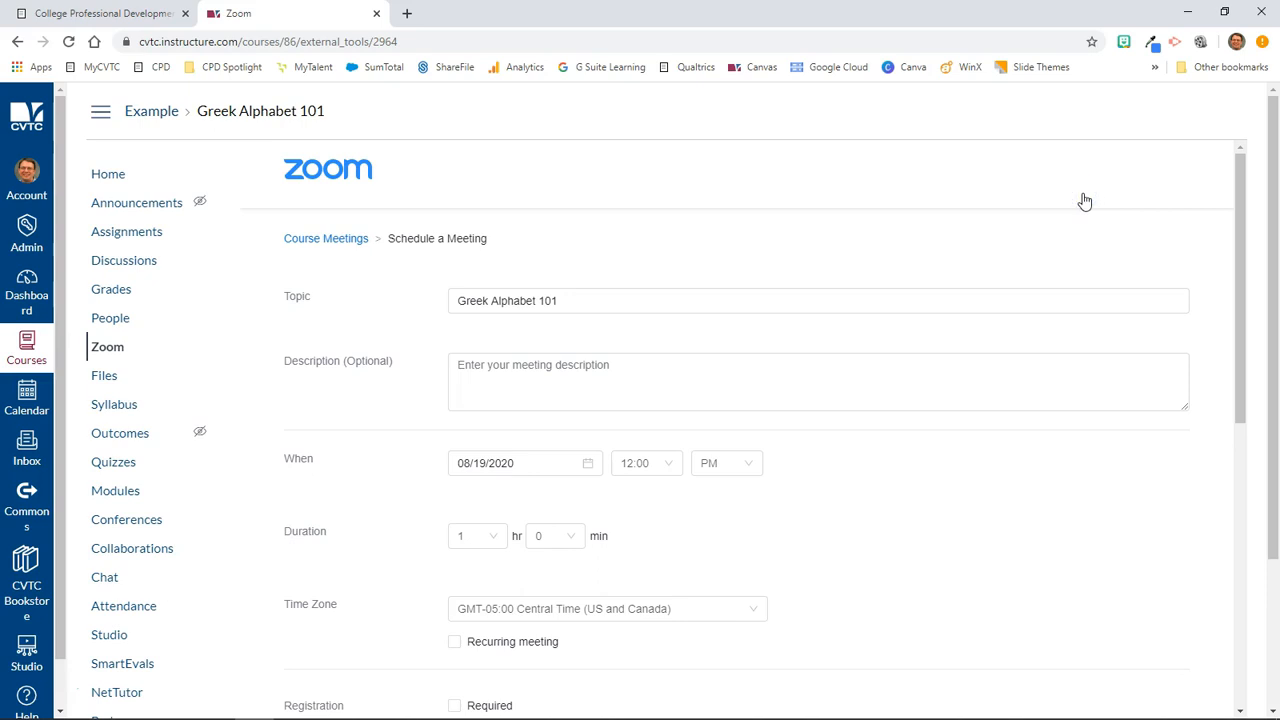
Extend the meeting topic to read "Greek Alphabet 101 Live Class Session"
{"action": "left_click", "coordinate": [587, 300]}
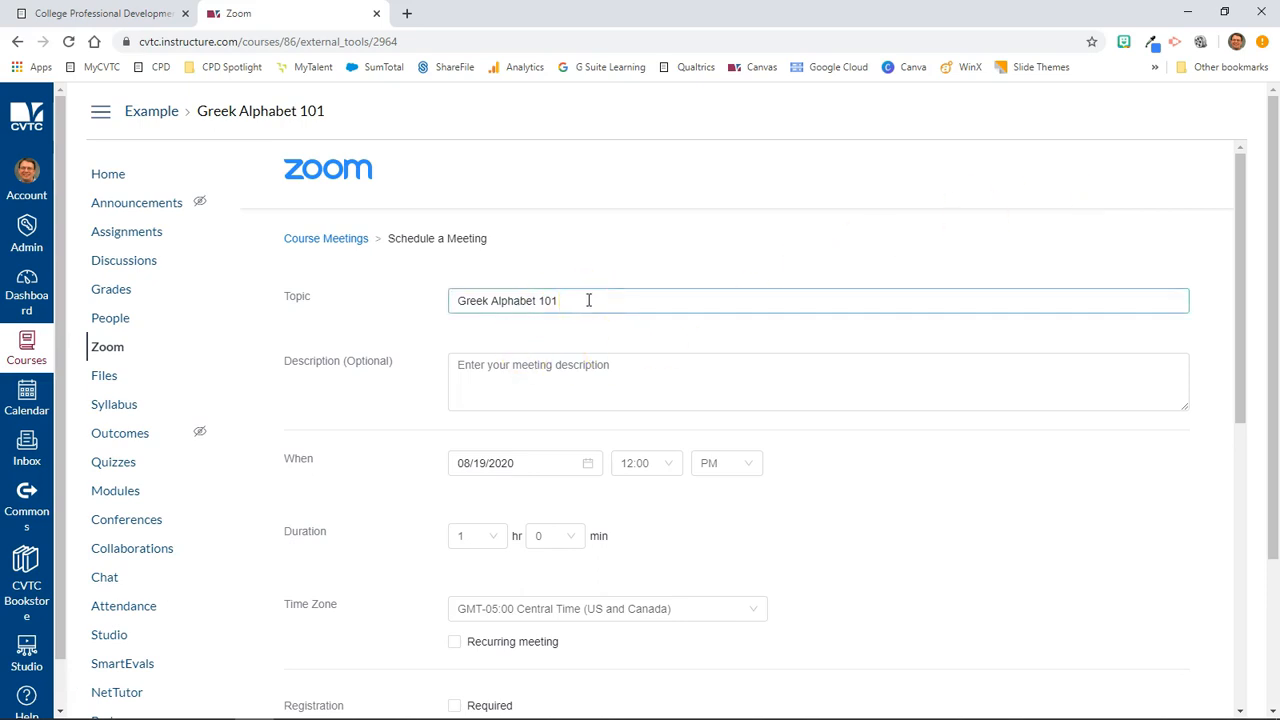
{"action": "left_click", "coordinate": [589, 300]}
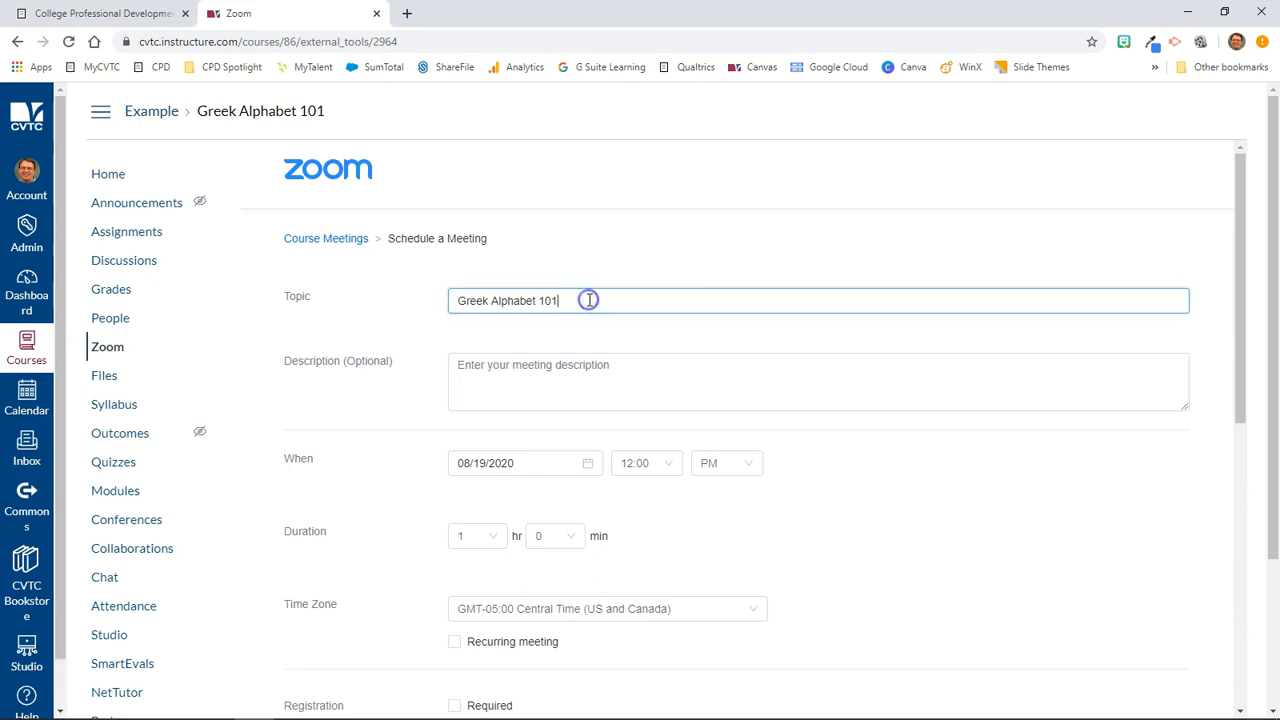
{"action": "type", "text": "Live Class Session"}
{"action": "left_click", "coordinate": [693, 240]}
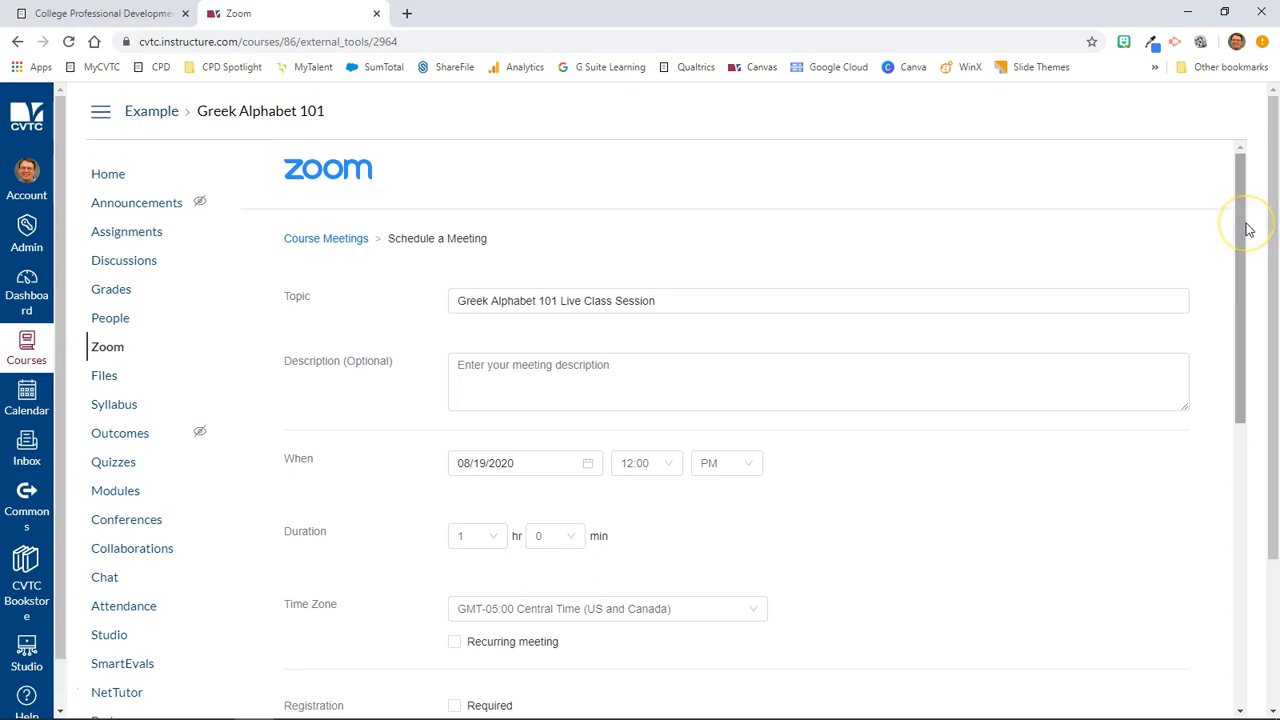
Schedule the meeting for 08/21/2020 at 1:00 PM
{"action": "left_click_drag", "start_coordinate": [1247, 230], "coordinate": [1240, 290]}
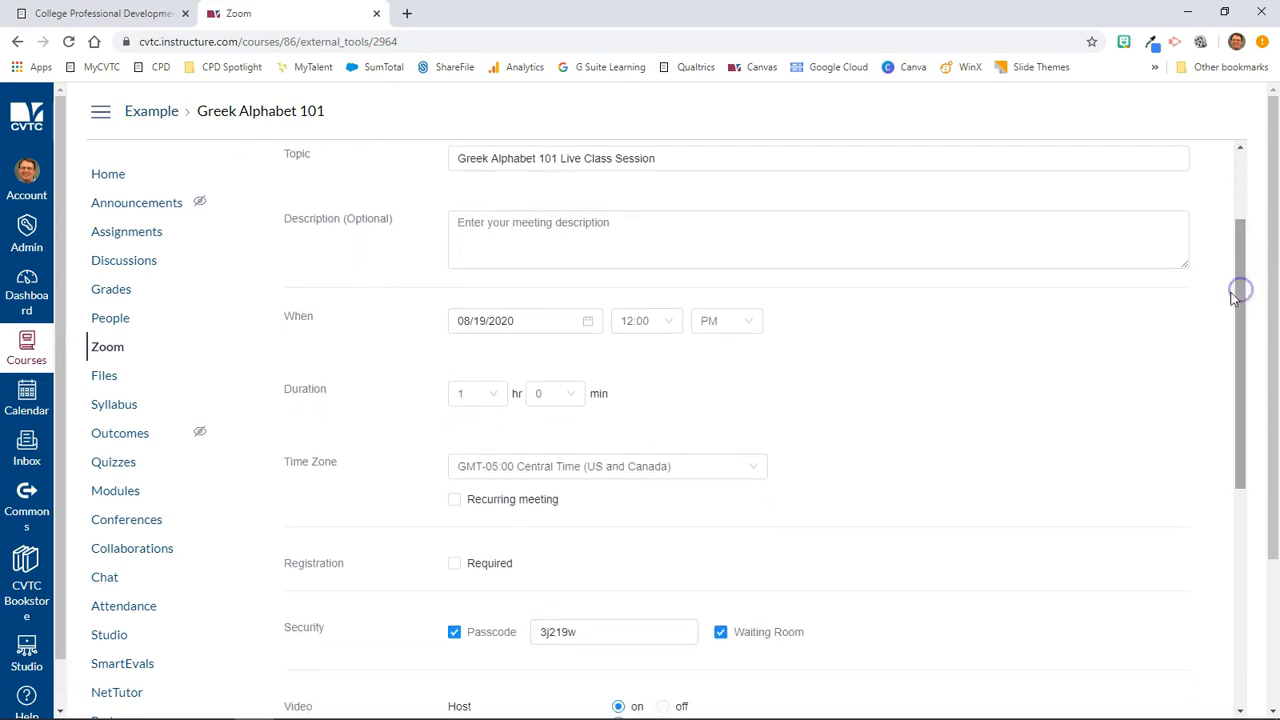
{"action": "left_click", "coordinate": [585, 321]}
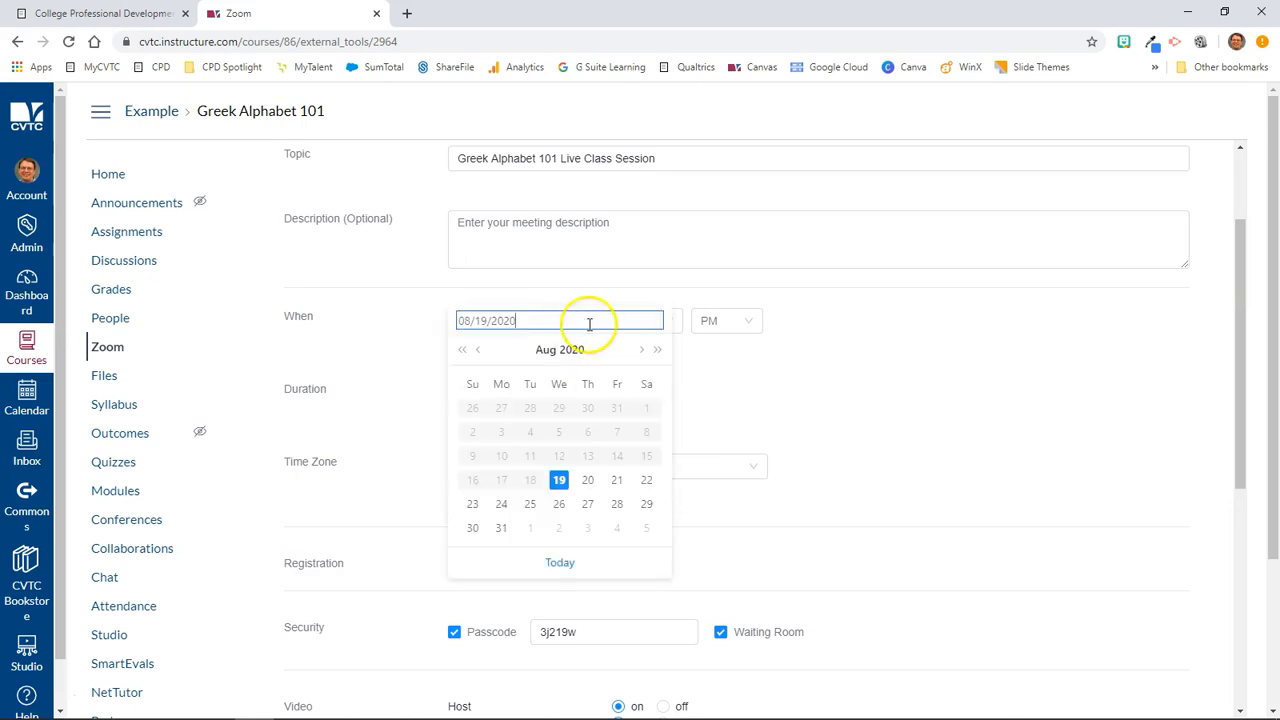
{"action": "left_click", "coordinate": [617, 482]}
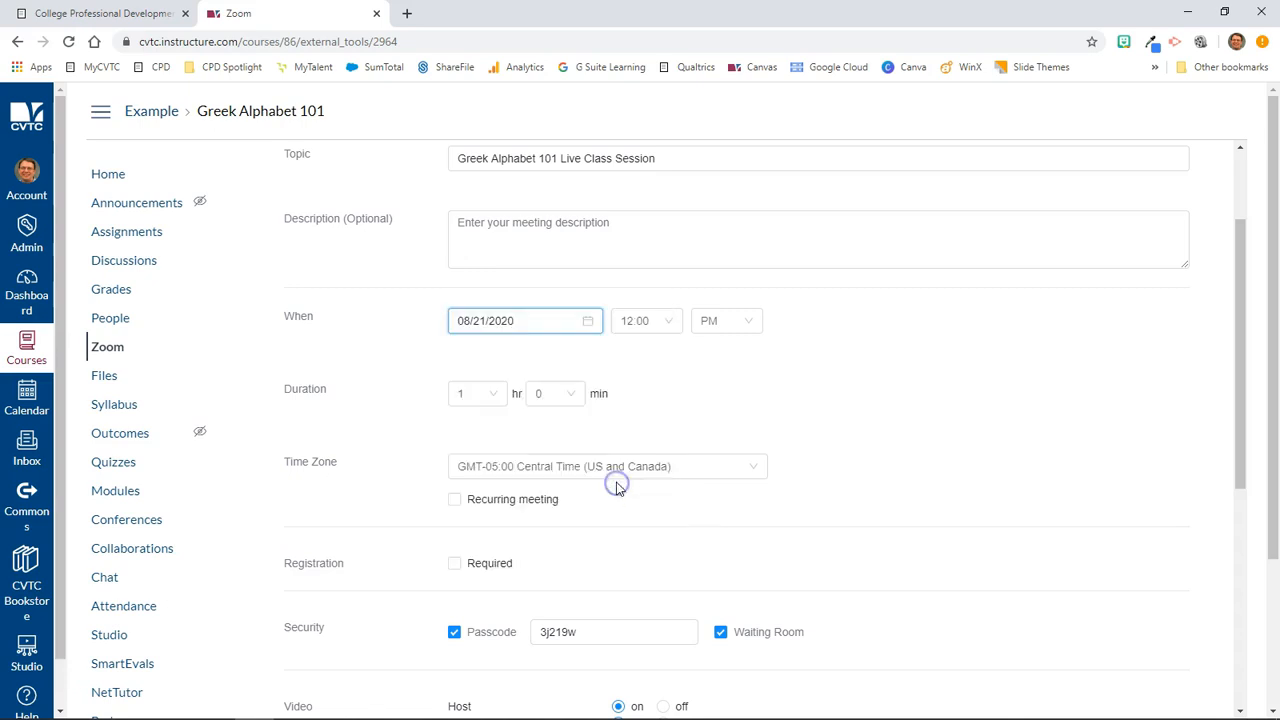
{"action": "left_click", "coordinate": [664, 322]}
{"action": "left_click", "coordinate": [633, 402]}
{"action": "left_click", "coordinate": [727, 321]}
{"action": "left_click", "coordinate": [716, 376]}
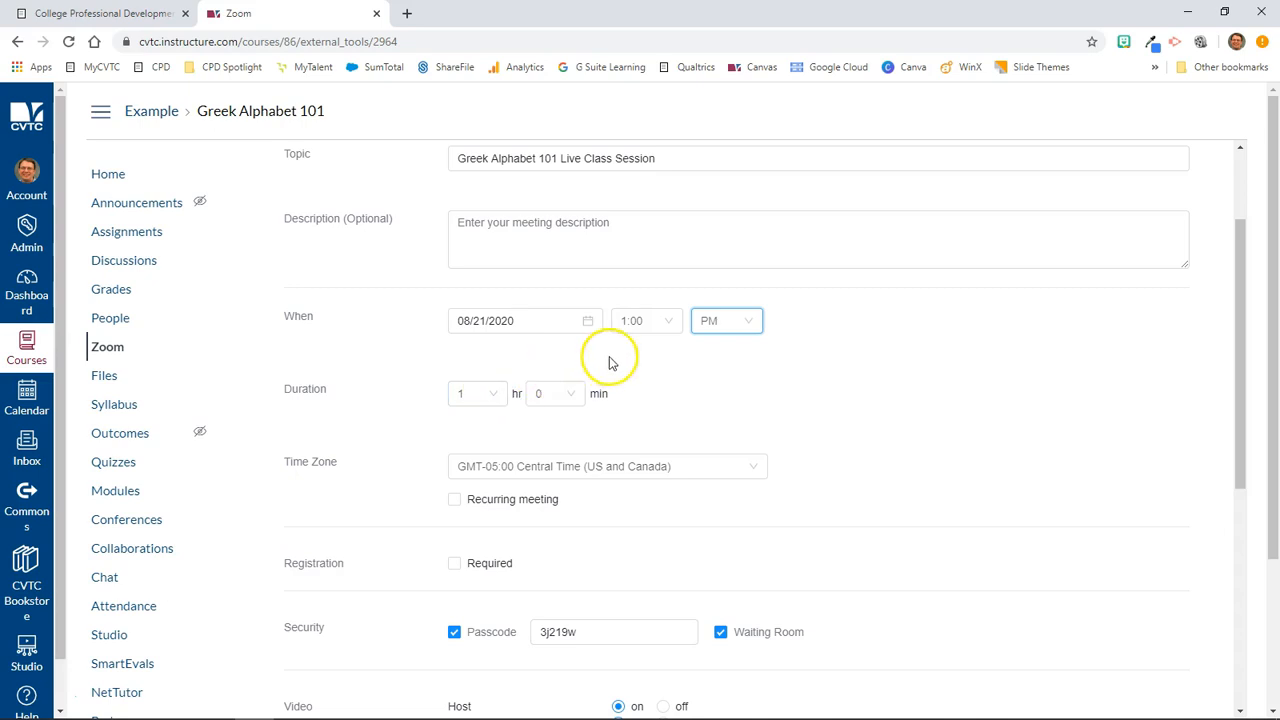
Set the meeting duration to 1 hour 15 minutes
{"action": "left_click", "coordinate": [490, 400]}
{"action": "left_click", "coordinate": [575, 397]}
{"action": "left_click", "coordinate": [547, 450]}
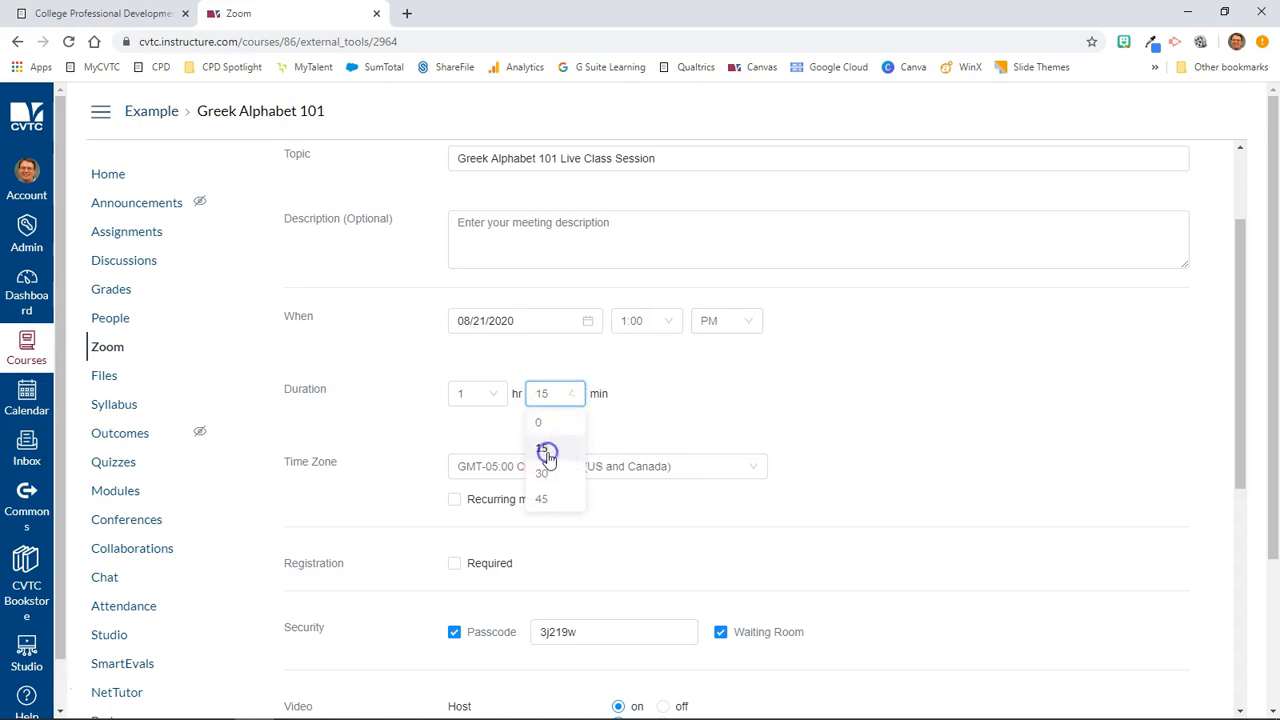
{"action": "left_click", "coordinate": [860, 382]}
Make the meeting recur weekly, every 1 week, on Monday and Friday only
{"action": "scroll", "coordinate": [791, 383], "scroll_direction": "down", "scroll_amount": 1}
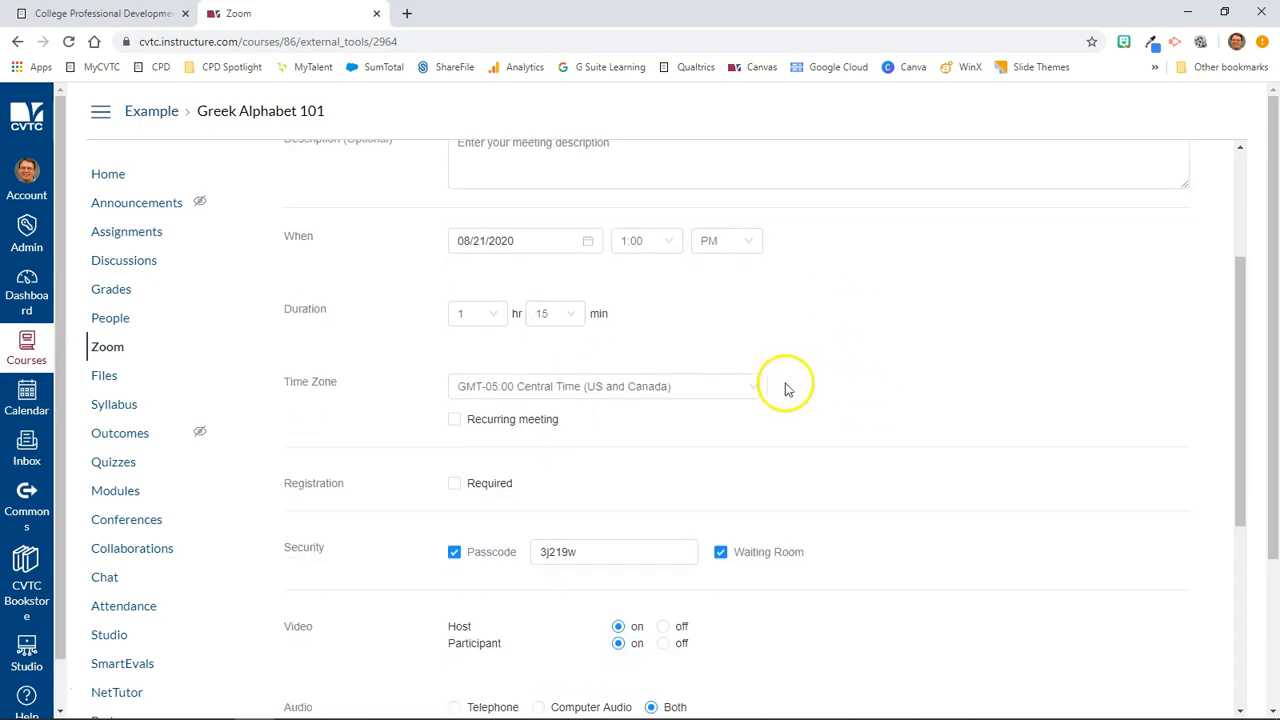
{"action": "left_click", "coordinate": [455, 421]}
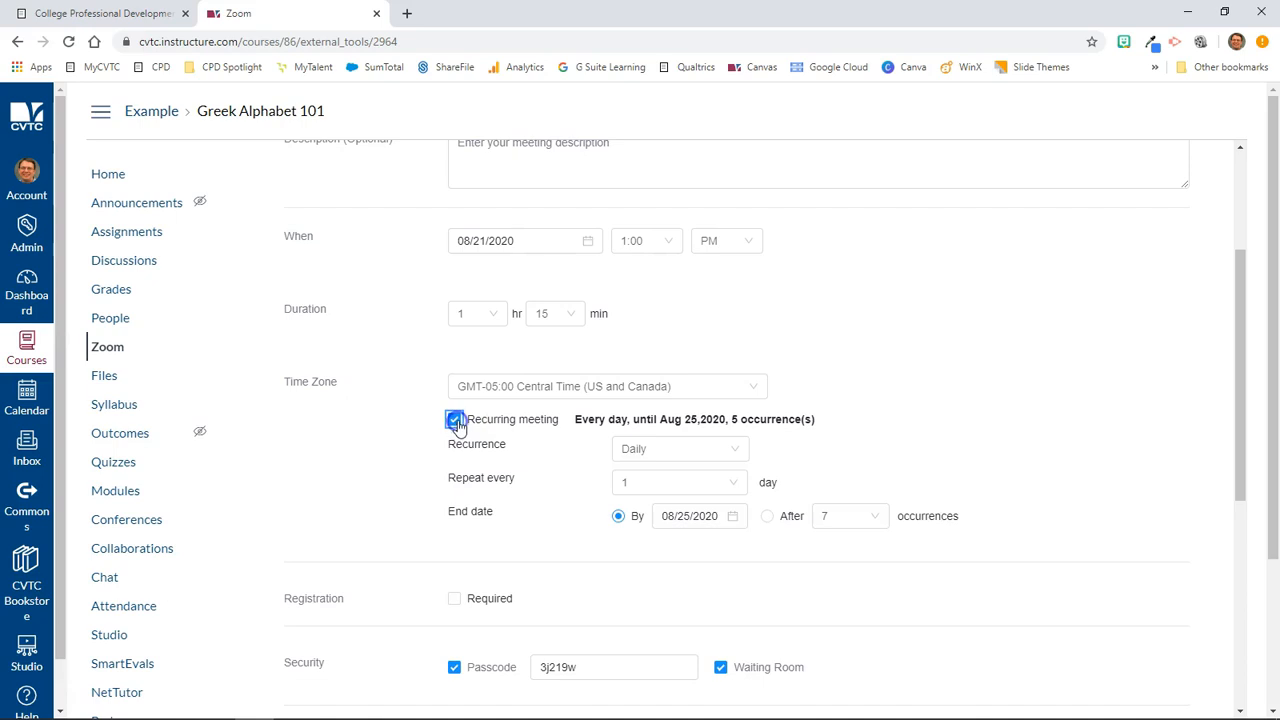
{"action": "left_click", "coordinate": [737, 456]}
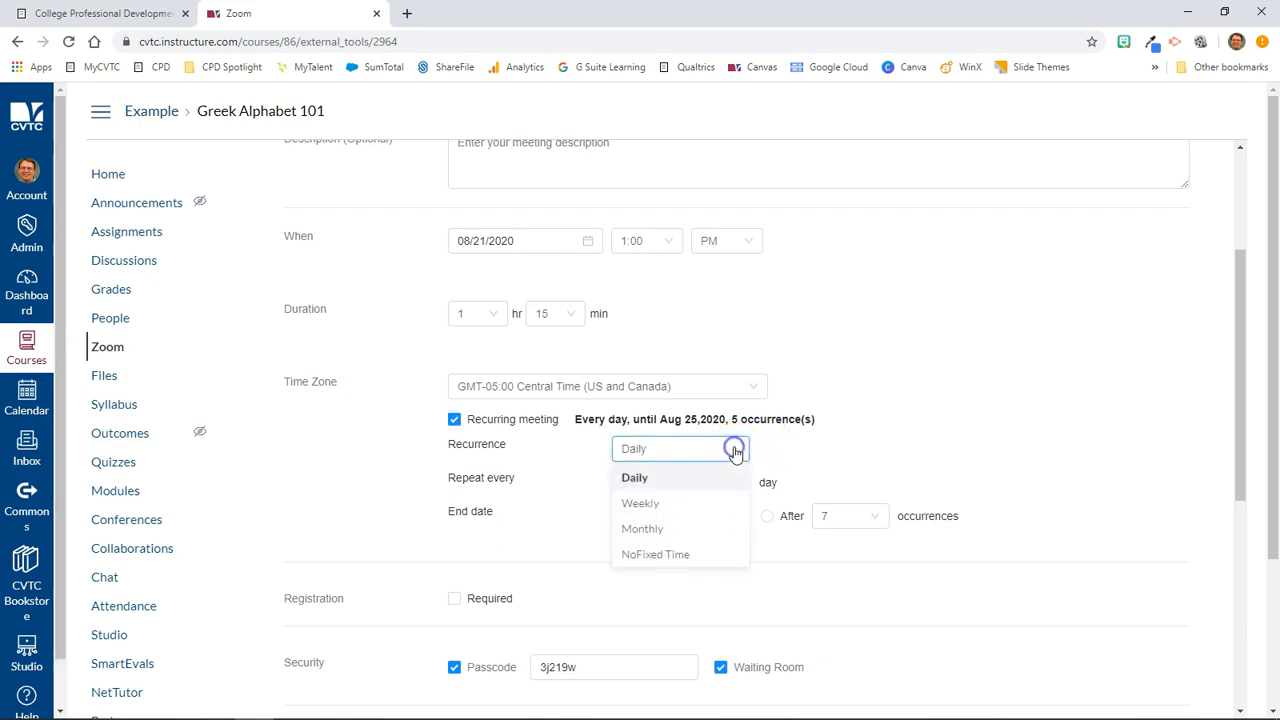
{"action": "left_click", "coordinate": [640, 505]}
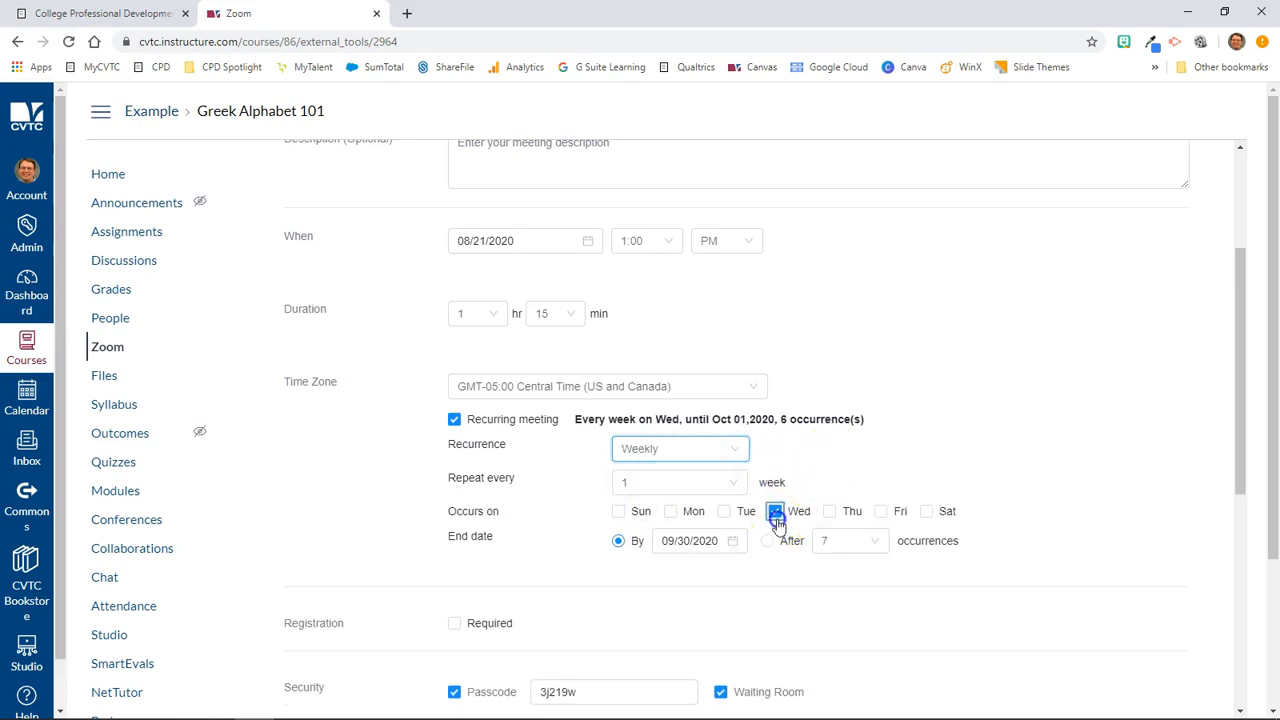
{"action": "left_click", "coordinate": [880, 511]}
{"action": "left_click", "coordinate": [774, 513]}
{"action": "left_click", "coordinate": [670, 513]}
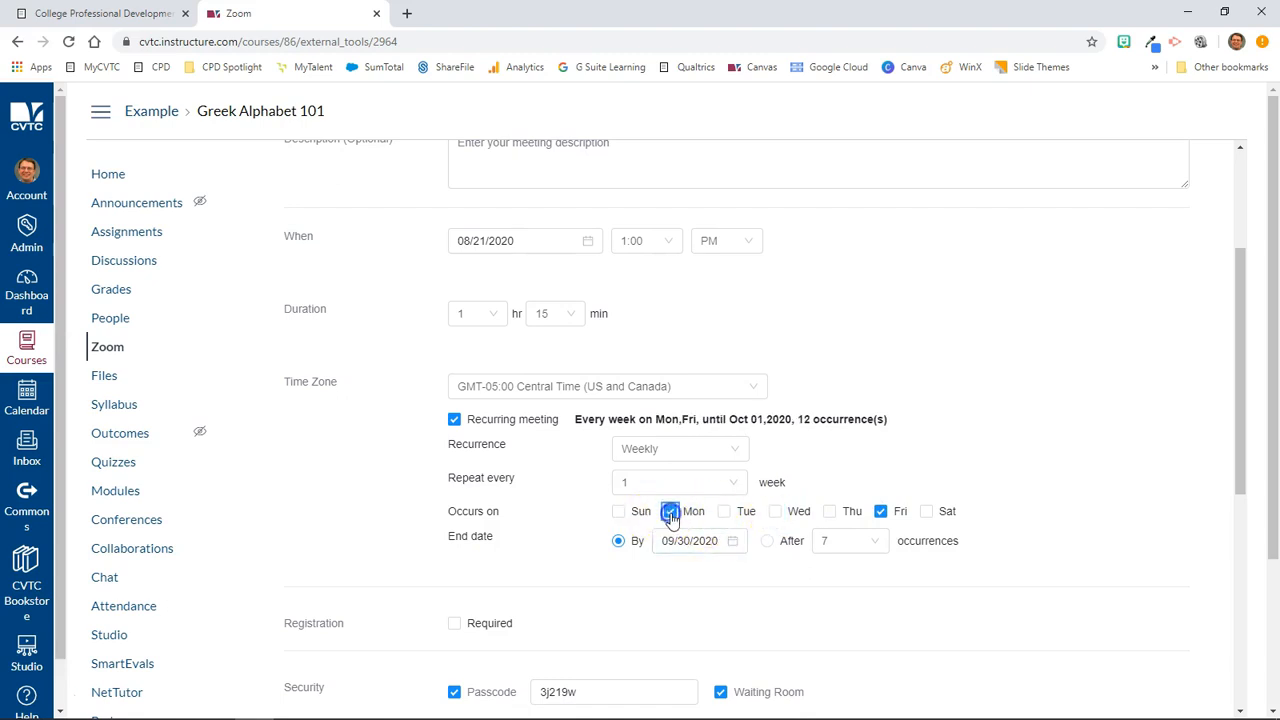
Set the recurrence to end by 12/18/2020
{"action": "left_click", "coordinate": [736, 540]}
{"action": "left_click", "coordinate": [846, 570]}
{"action": "left_click", "coordinate": [846, 570]}
{"action": "left_click", "coordinate": [846, 570]}
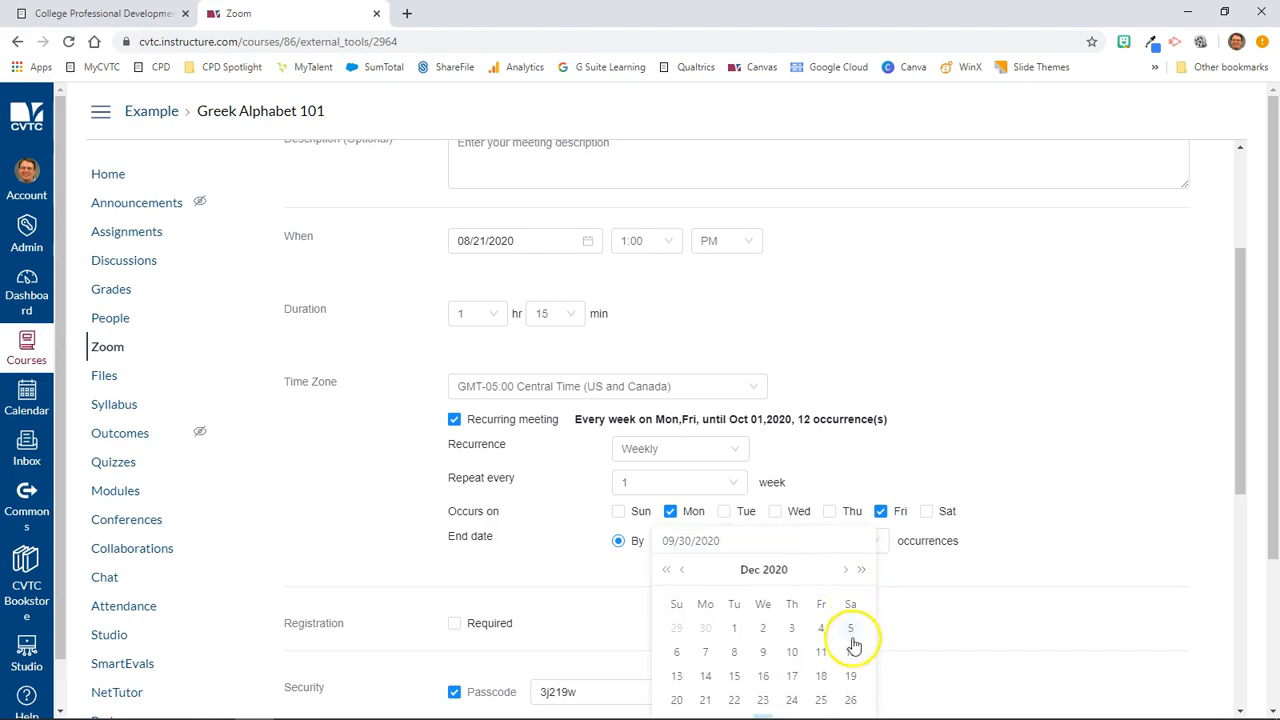
{"action": "left_click", "coordinate": [821, 676]}
{"action": "left_click", "coordinate": [1093, 511]}
Turn off the waiting room in the meeting's security settings, leaving the passcode requirement on
{"action": "scroll", "coordinate": [1063, 430], "scroll_direction": "down", "scroll_amount": 2}
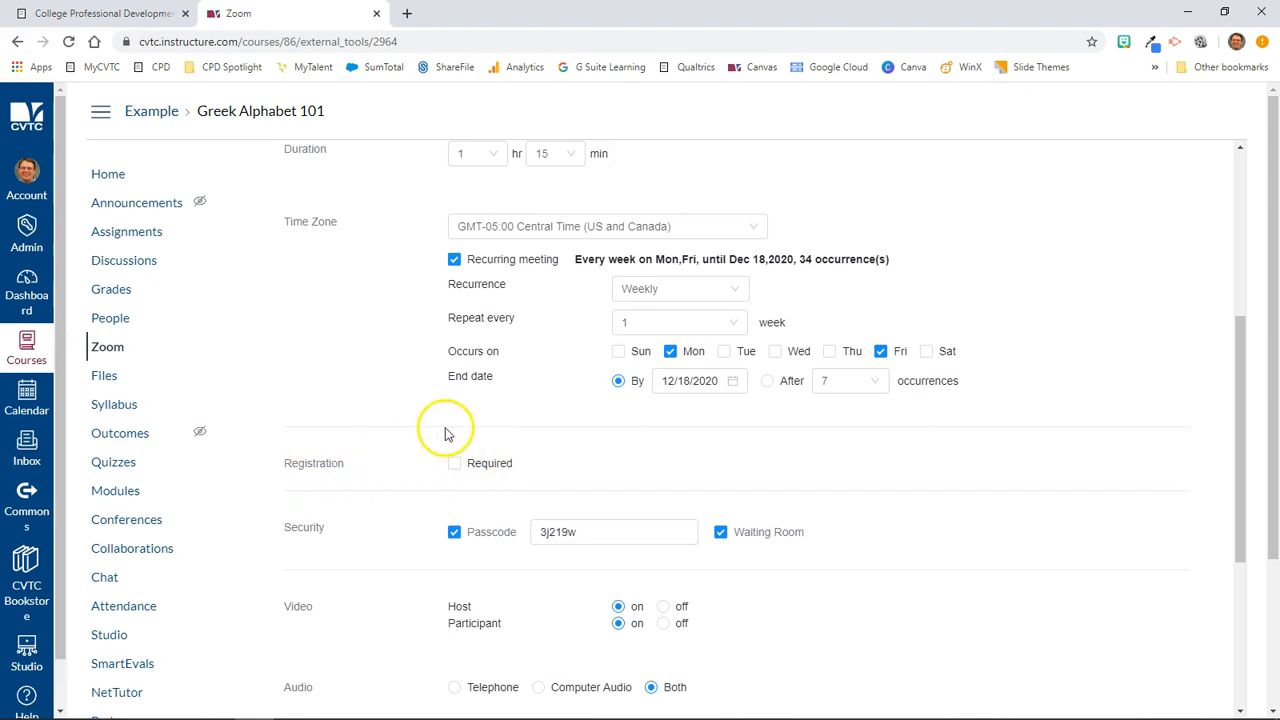
{"action": "scroll", "coordinate": [447, 433], "scroll_direction": "down", "scroll_amount": 1}
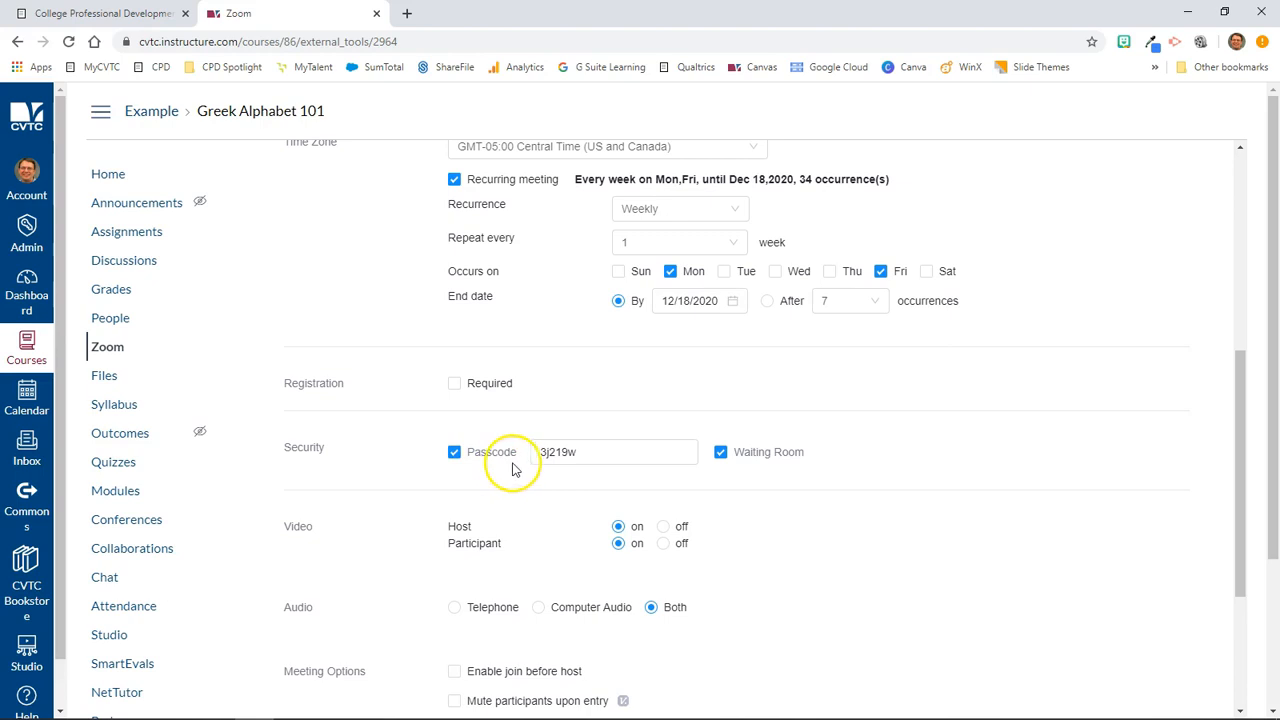
{"action": "left_click", "coordinate": [555, 460]}
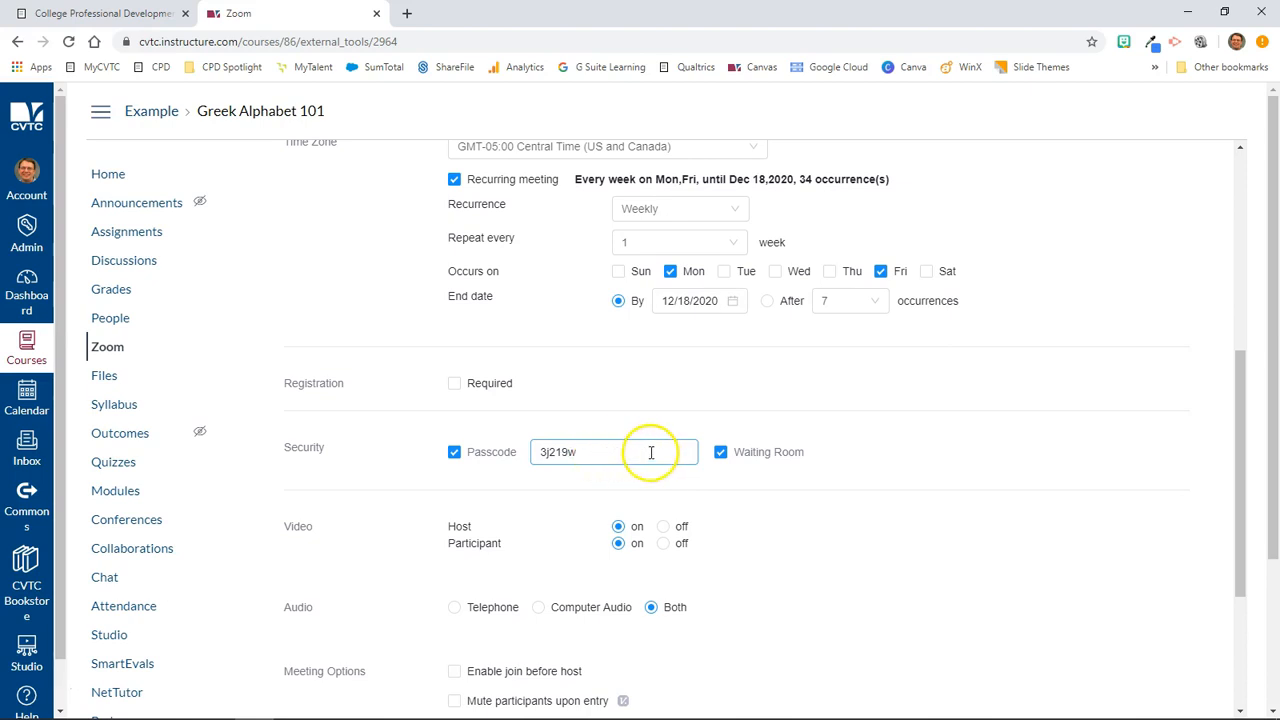
{"action": "left_click", "coordinate": [765, 470]}
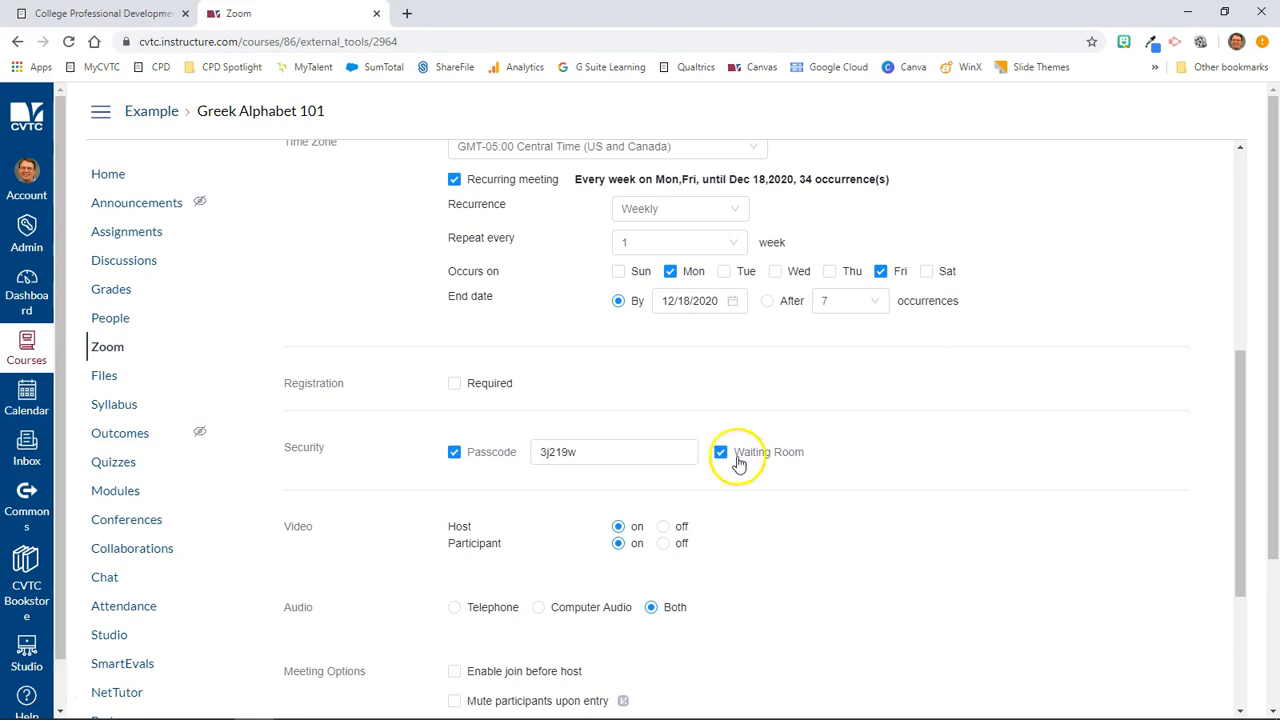
{"action": "left_click", "coordinate": [720, 455]}
Keep participant video on, and enable joining before the host and muting participants upon entry
{"action": "left_click_drag", "start_coordinate": [1248, 392], "coordinate": [1254, 470]}
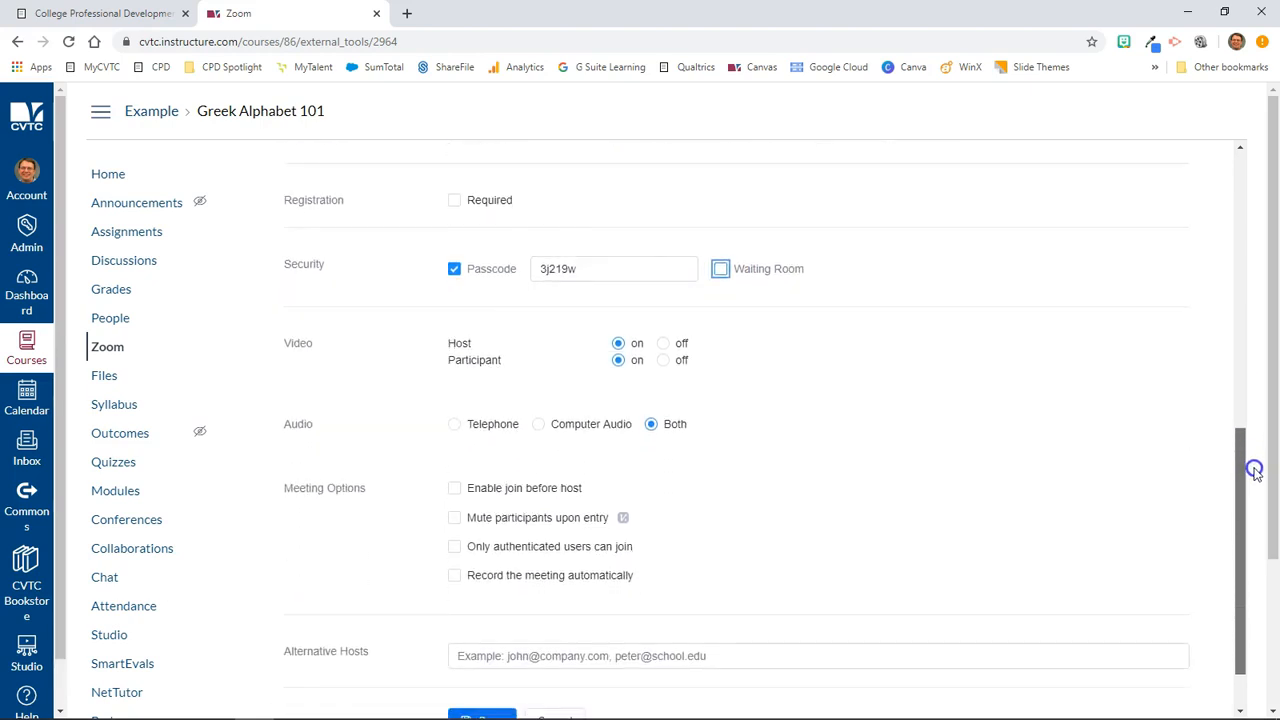
{"action": "left_click", "coordinate": [618, 359]}
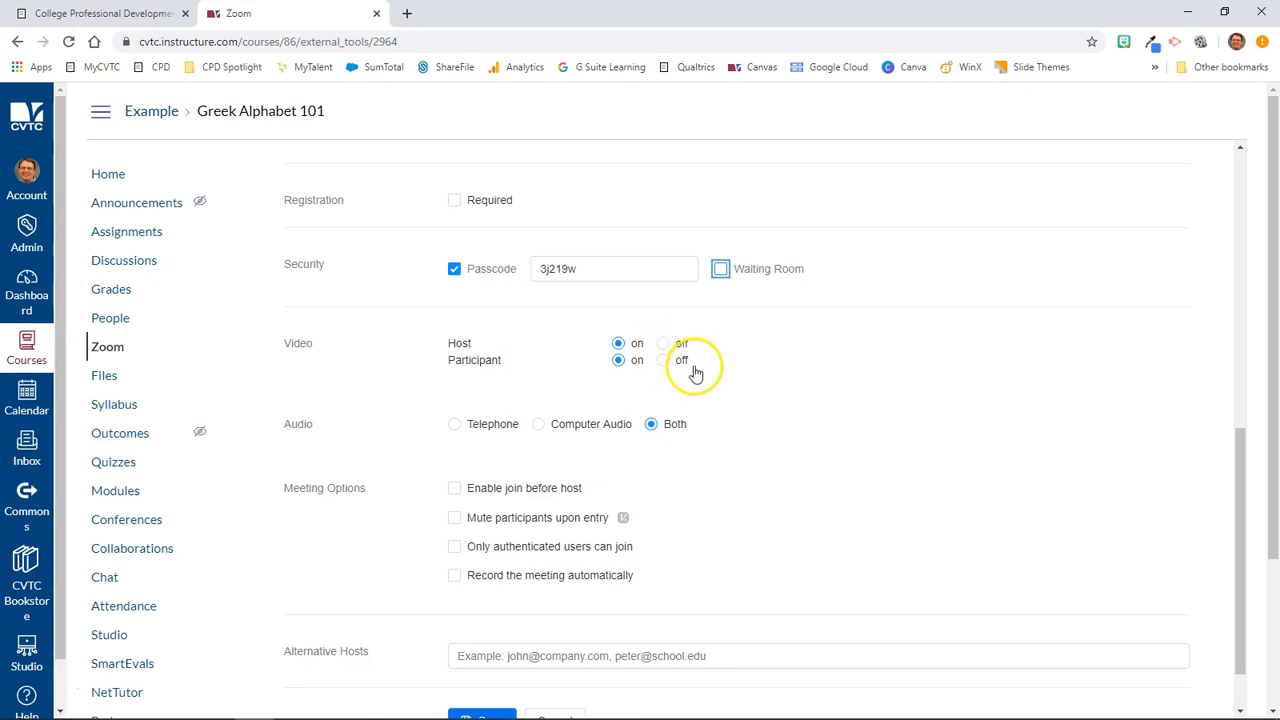
{"action": "scroll", "coordinate": [583, 348], "scroll_direction": "down", "scroll_amount": 1}
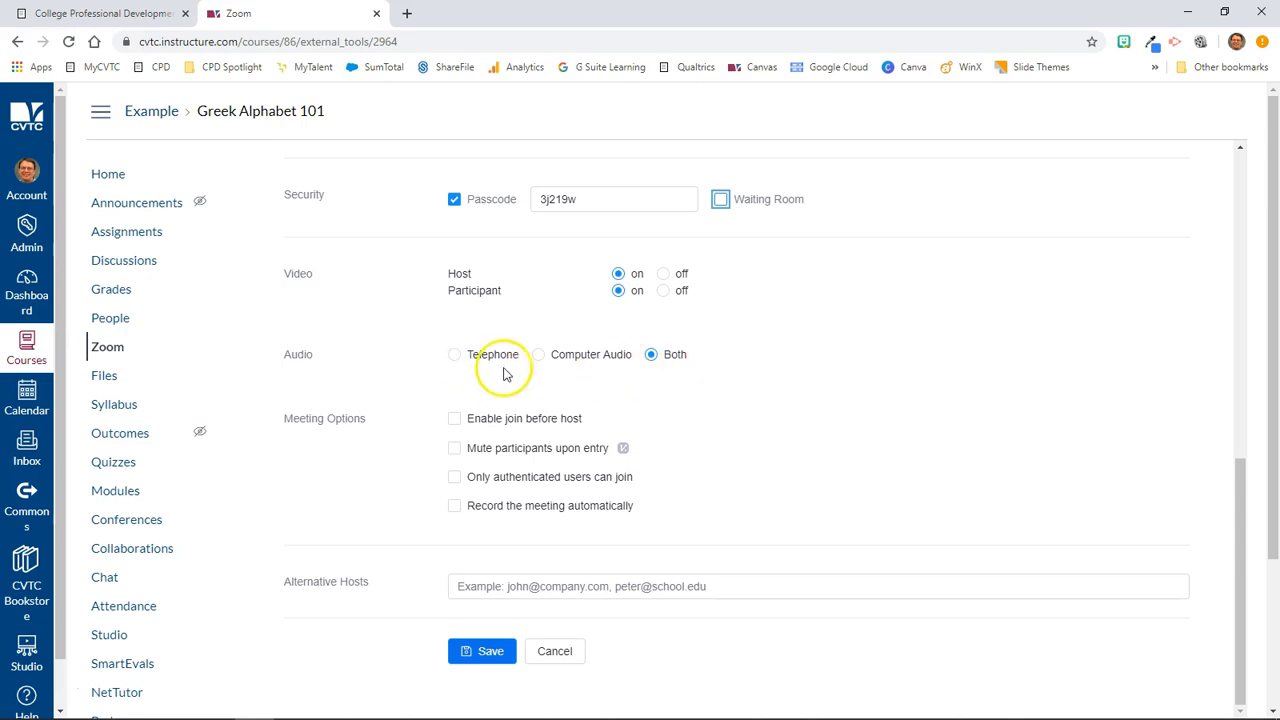
{"action": "scroll", "coordinate": [670, 362], "scroll_direction": "down", "scroll_amount": 1}
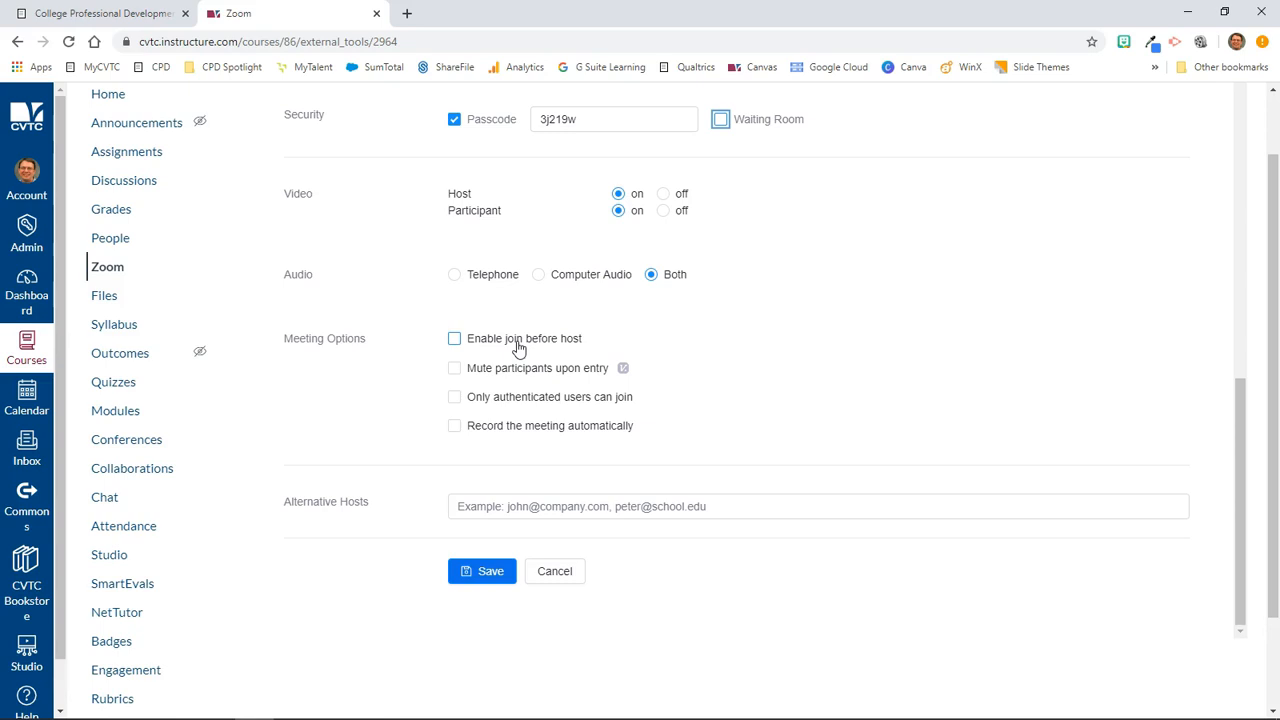
{"action": "left_click", "coordinate": [454, 342]}
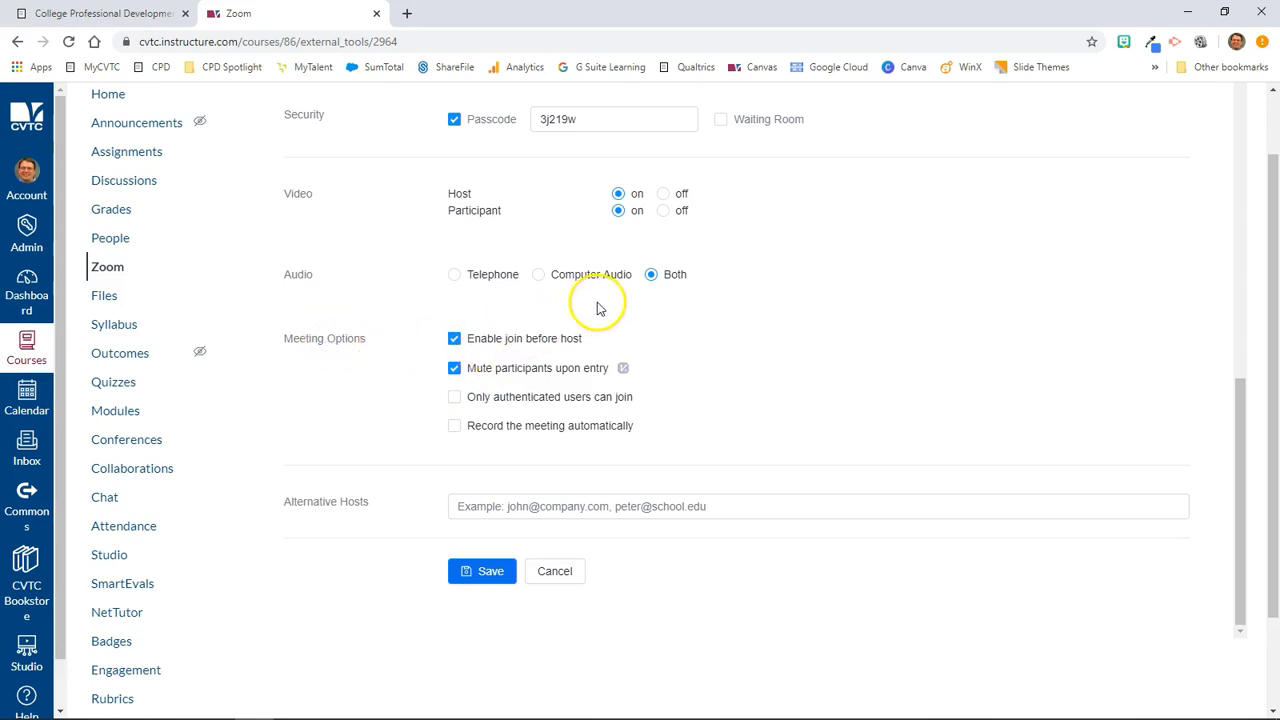
Leave the alternative hosts empty and save the scheduled meeting
{"action": "scroll", "coordinate": [610, 300], "scroll_direction": "down", "scroll_amount": 1}
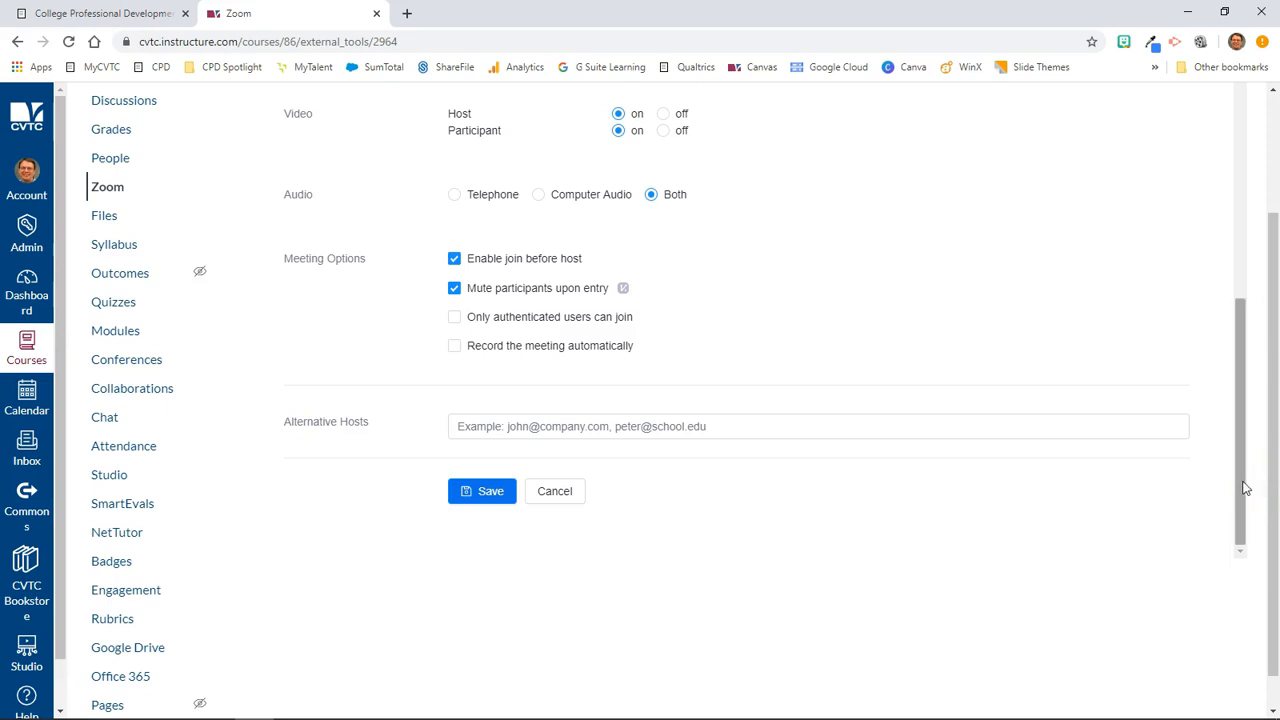
{"action": "left_click", "coordinate": [579, 426]}
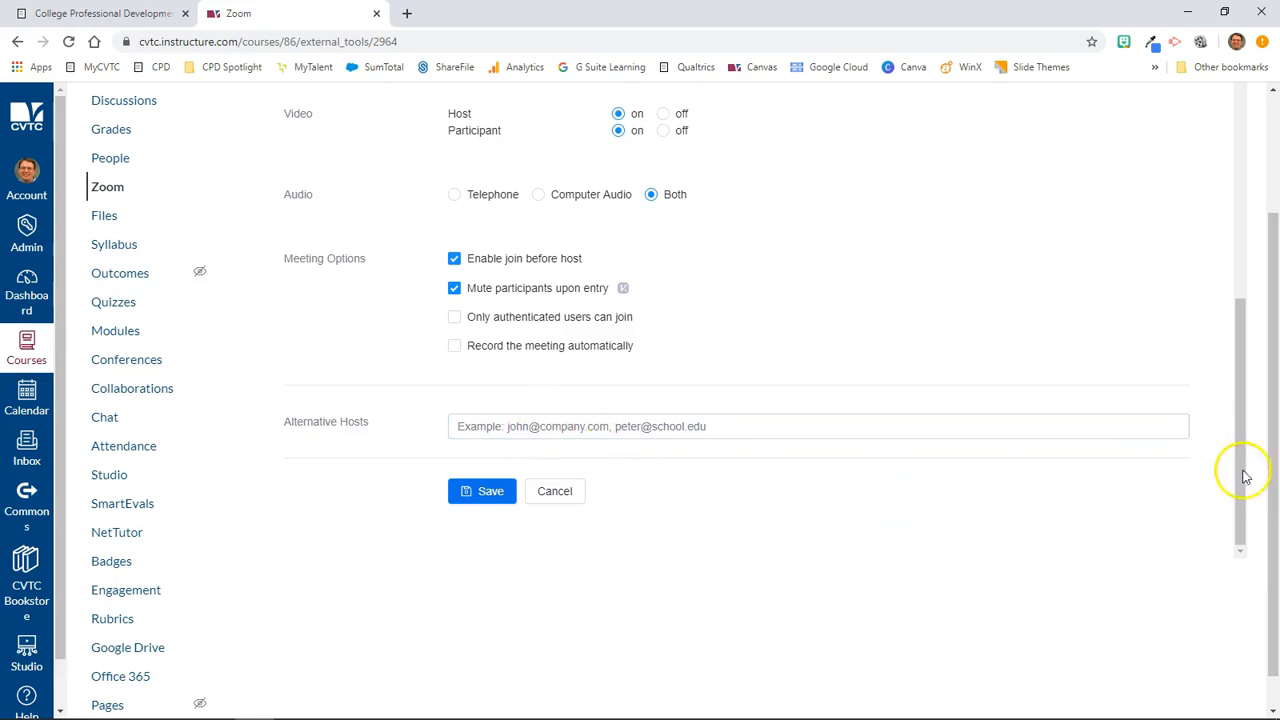
{"action": "left_click_drag", "start_coordinate": [1240, 451], "coordinate": [1268, 484]}
{"action": "left_click", "coordinate": [480, 490]}
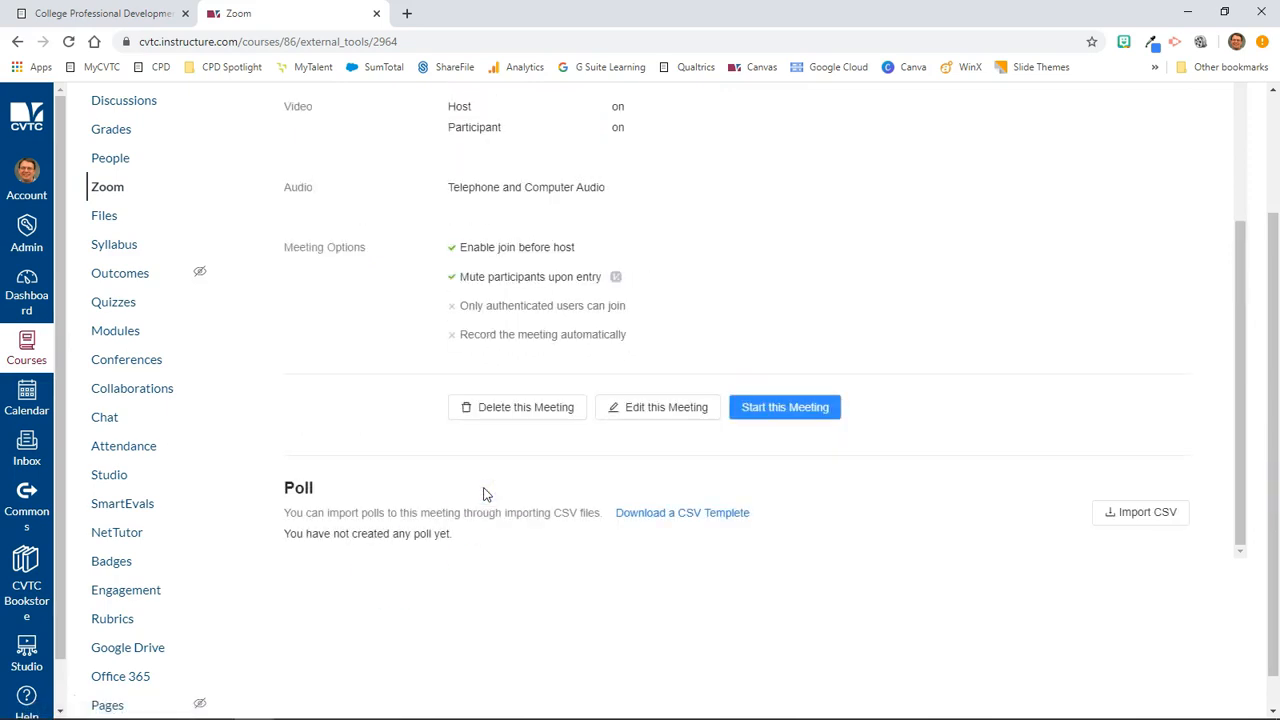
Review the saved meeting's schedule, join link, security settings and options on its details page
{"action": "scroll", "coordinate": [820, 523], "scroll_direction": "up", "scroll_amount": 1}
{"action": "scroll", "coordinate": [826, 517], "scroll_direction": "up", "scroll_amount": 4}
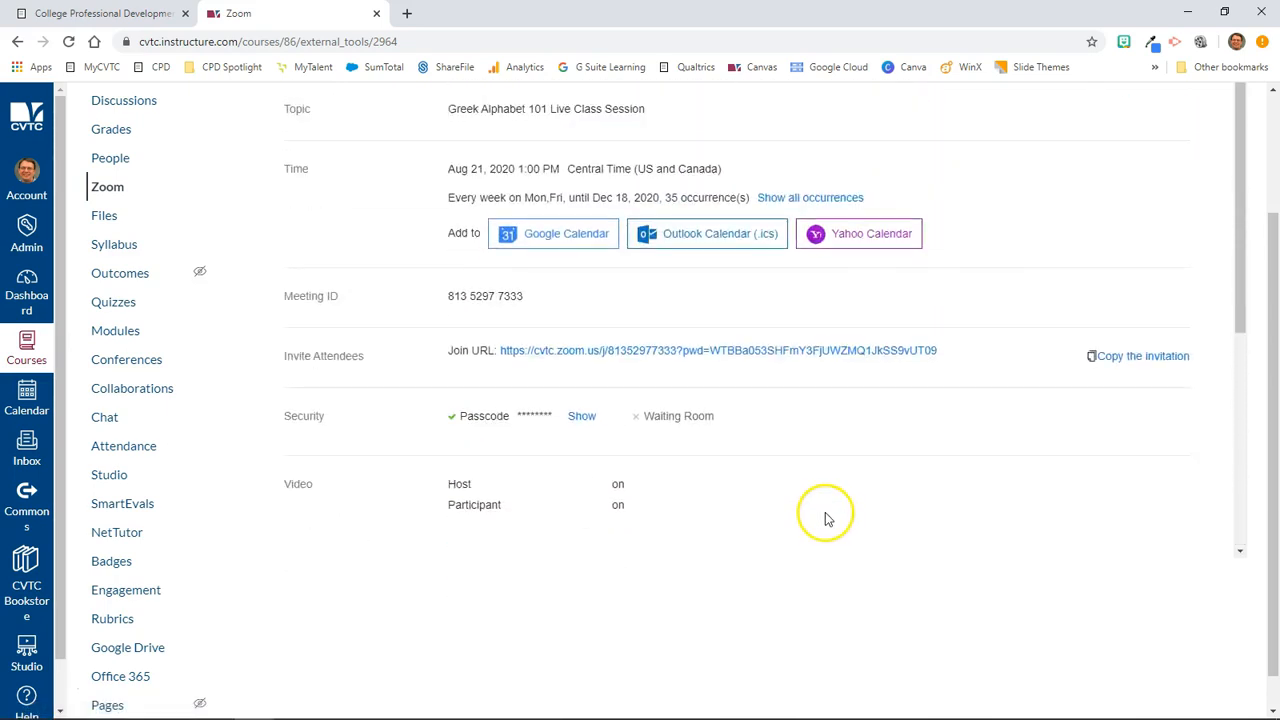
{"action": "scroll", "coordinate": [831, 509], "scroll_direction": "down", "scroll_amount": 4}
{"action": "scroll", "coordinate": [835, 510], "scroll_direction": "up", "scroll_amount": 5}
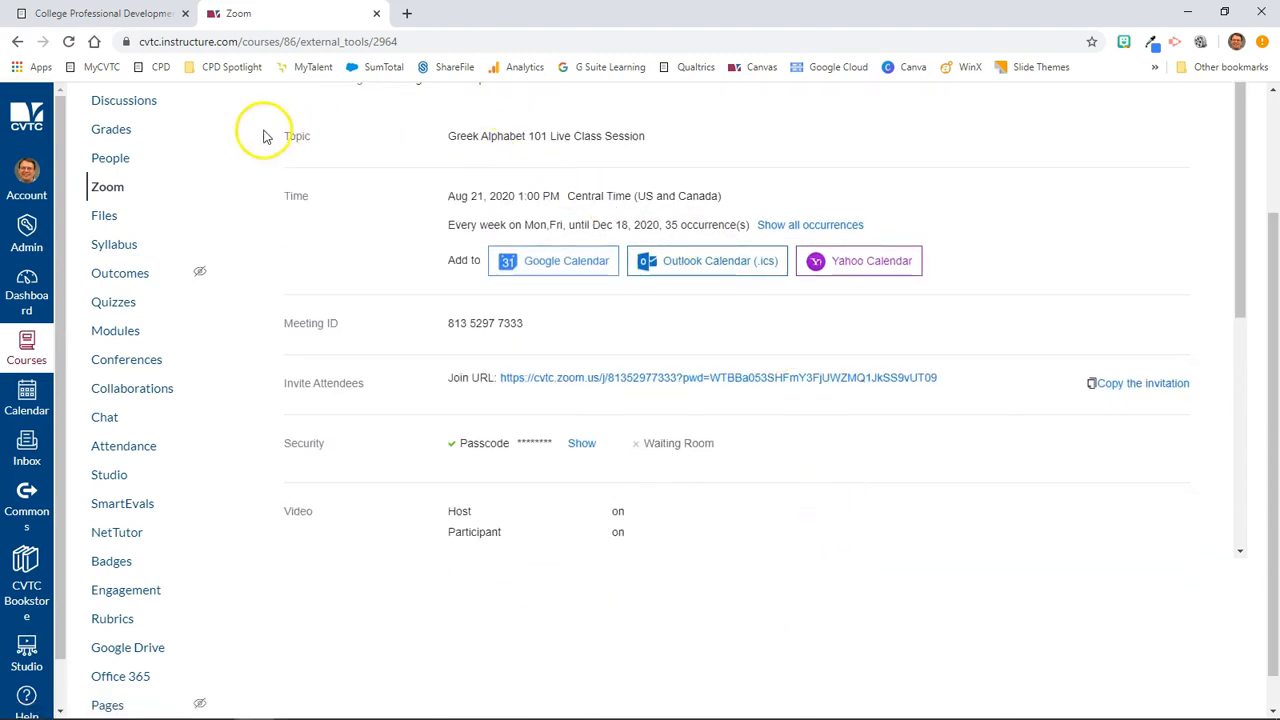
Return to the course's upcoming Zoom meetings and start the Aug 21 class session
{"action": "left_click", "coordinate": [107, 189]}
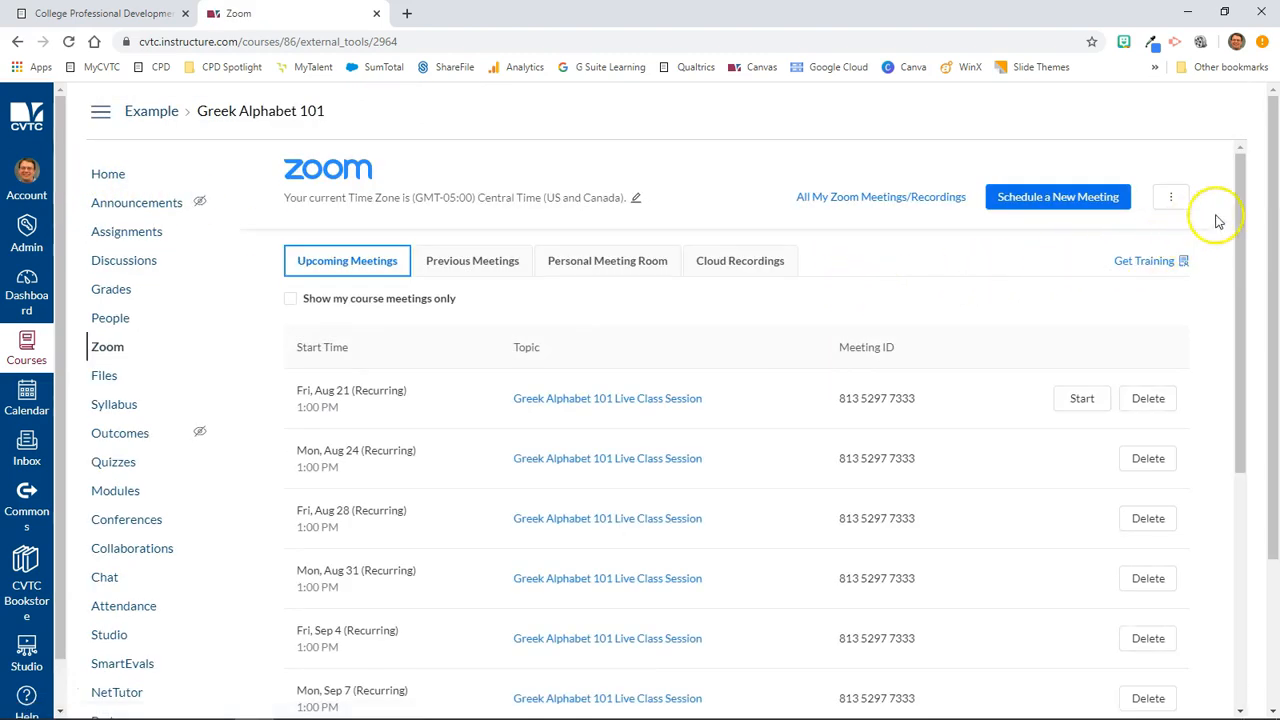
{"action": "mouse_move", "coordinate": [1240, 190]}
{"action": "left_mouse_down"}
{"action": "mouse_move", "coordinate": [1268, 392]}
{"action": "mouse_move", "coordinate": [1243, 200]}
{"action": "mouse_move", "coordinate": [1243, 214]}
{"action": "left_mouse_up"}
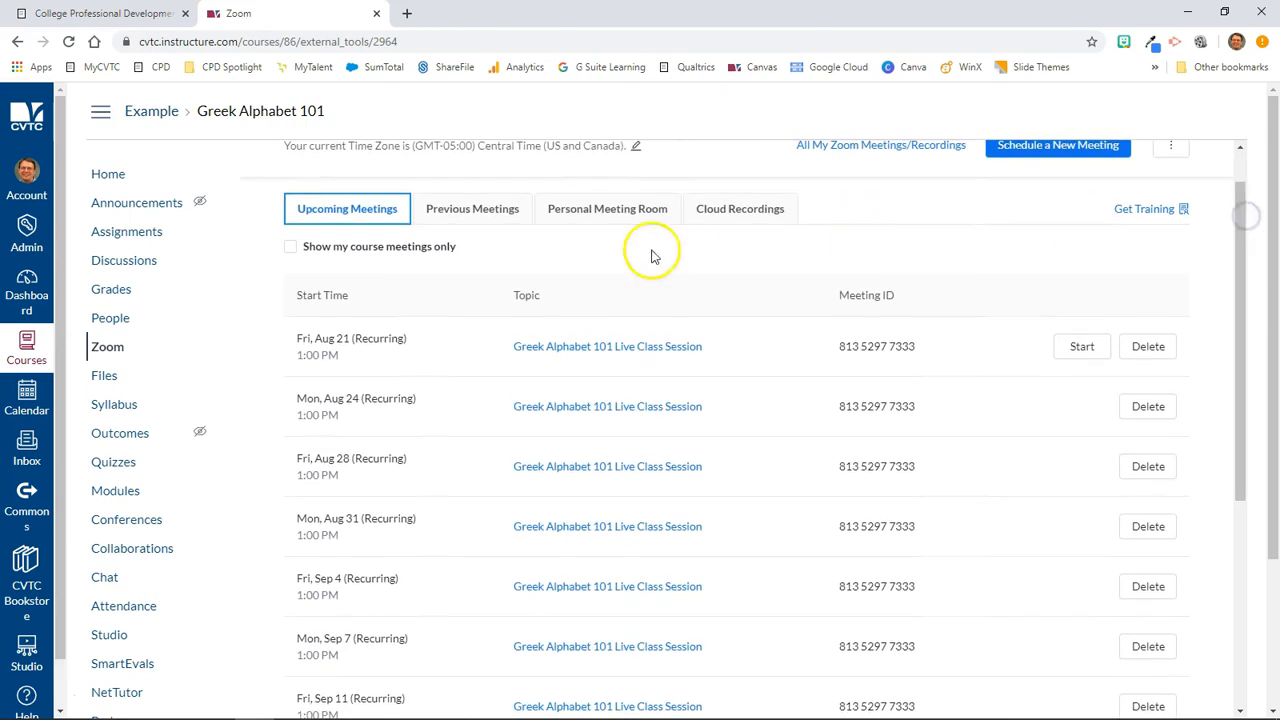
{"action": "left_click", "coordinate": [1076, 348]}
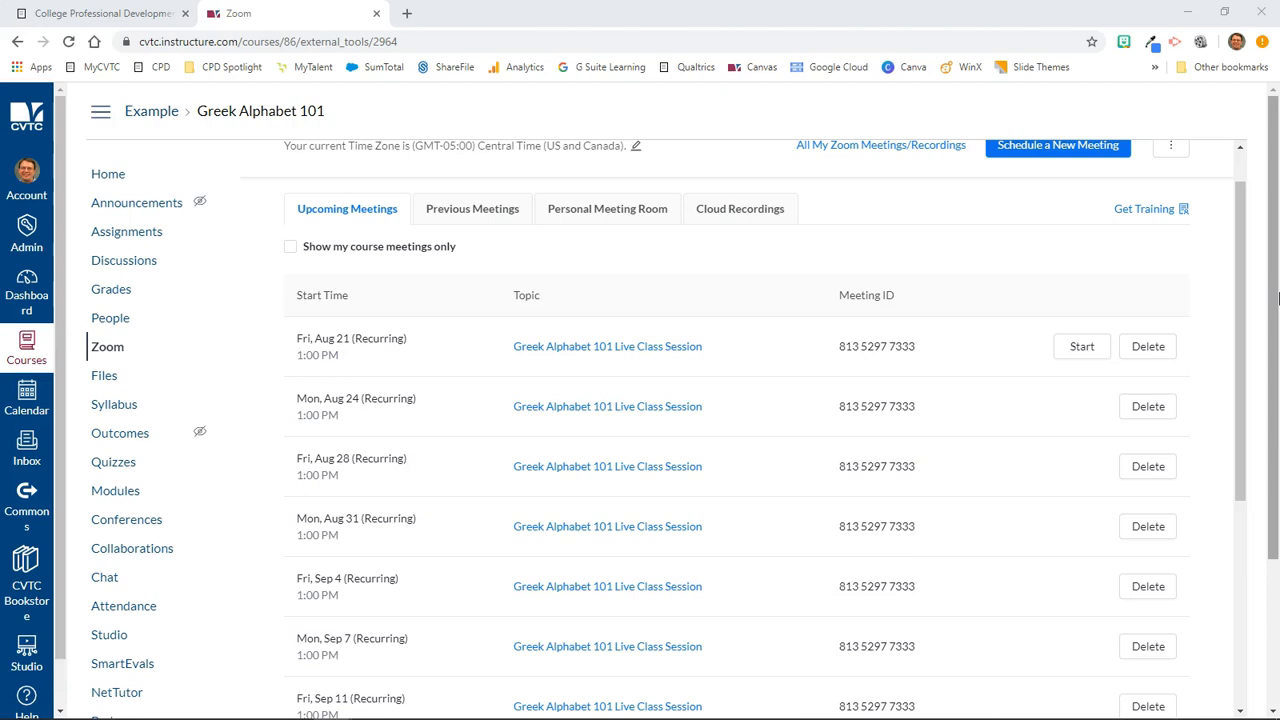
Open the Canvas calendar for August 2020 and view the details of the Aug 28 class session event
{"action": "left_click", "coordinate": [25, 400]}
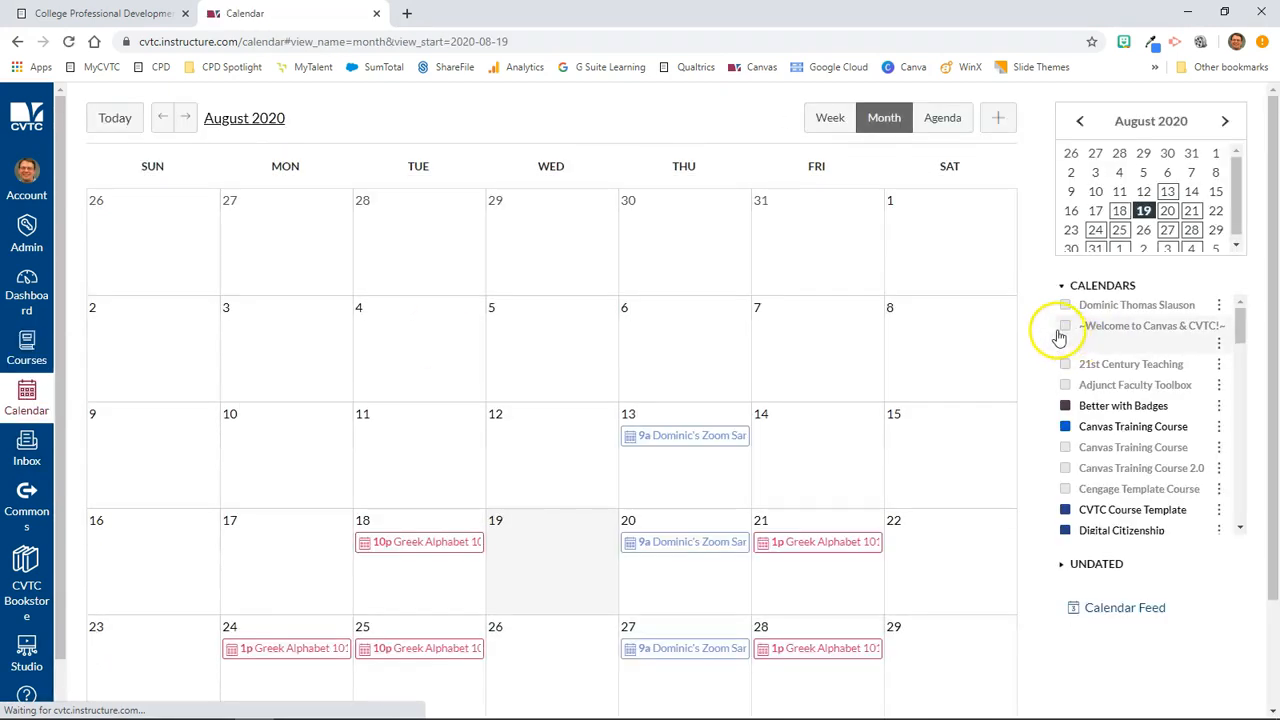
{"action": "scroll", "coordinate": [1035, 350], "scroll_direction": "down", "scroll_amount": 2}
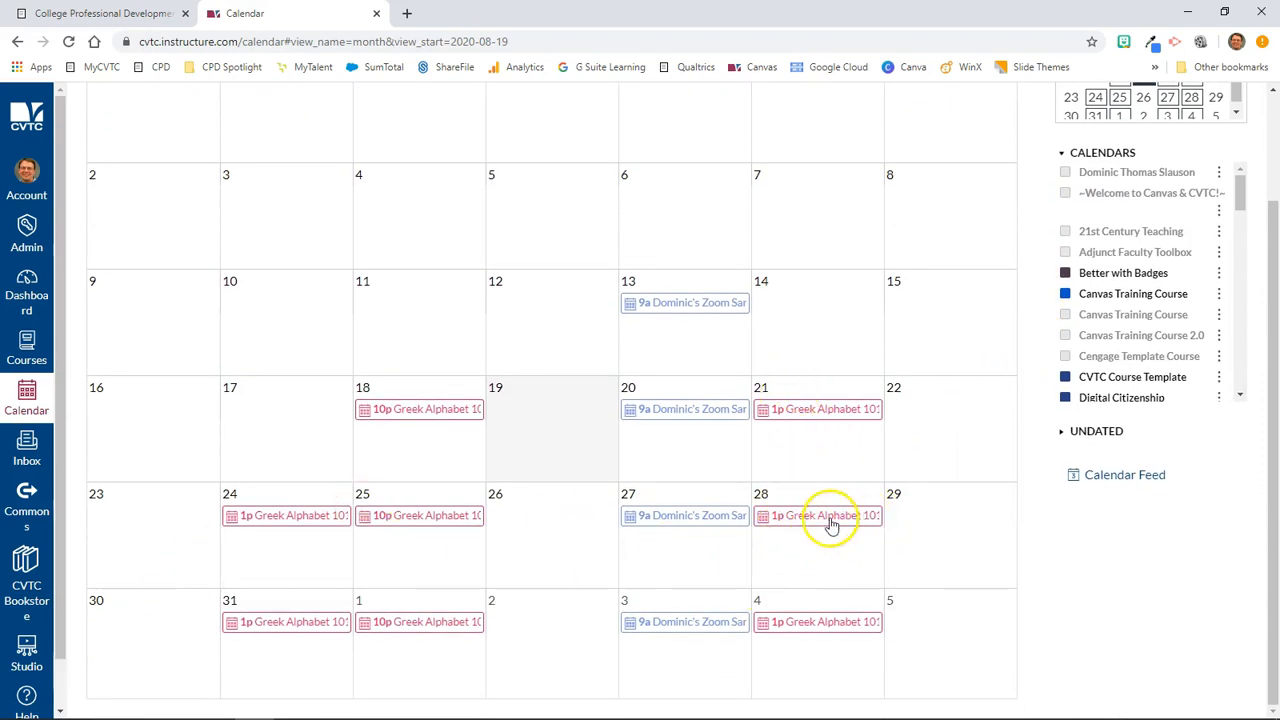
{"action": "left_click", "coordinate": [828, 520]}
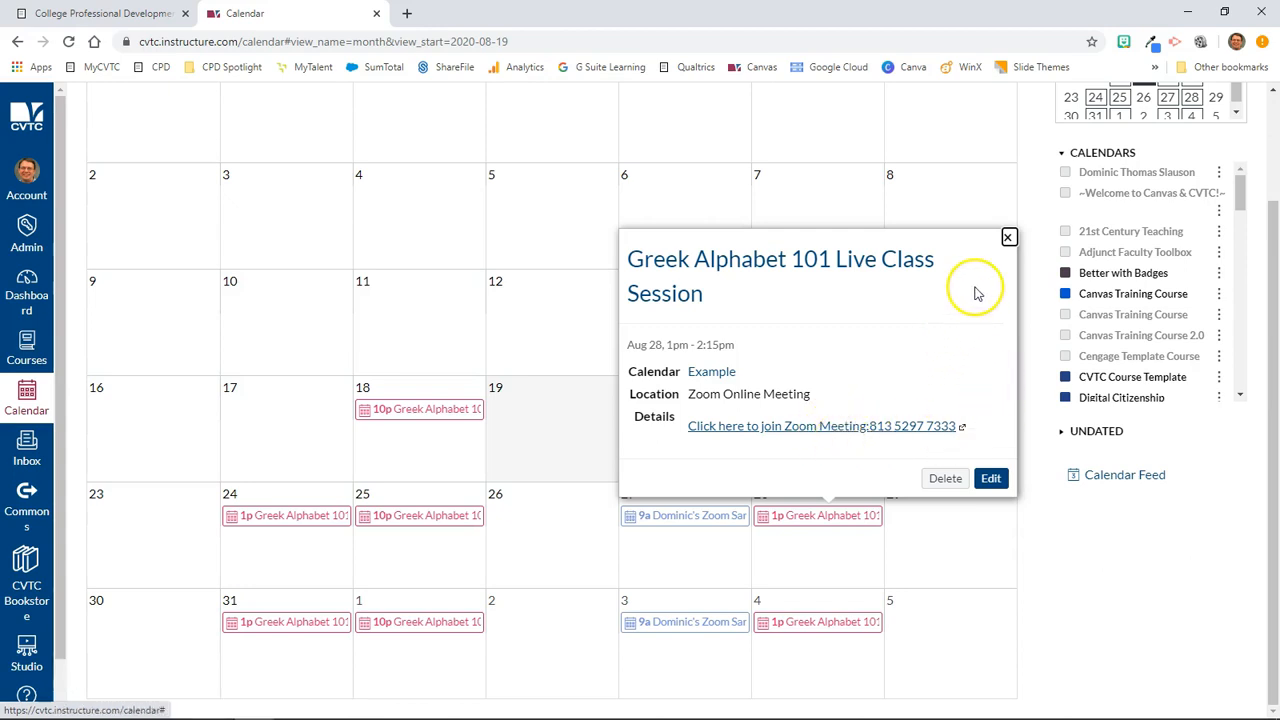
{"action": "left_click", "coordinate": [1008, 238]}
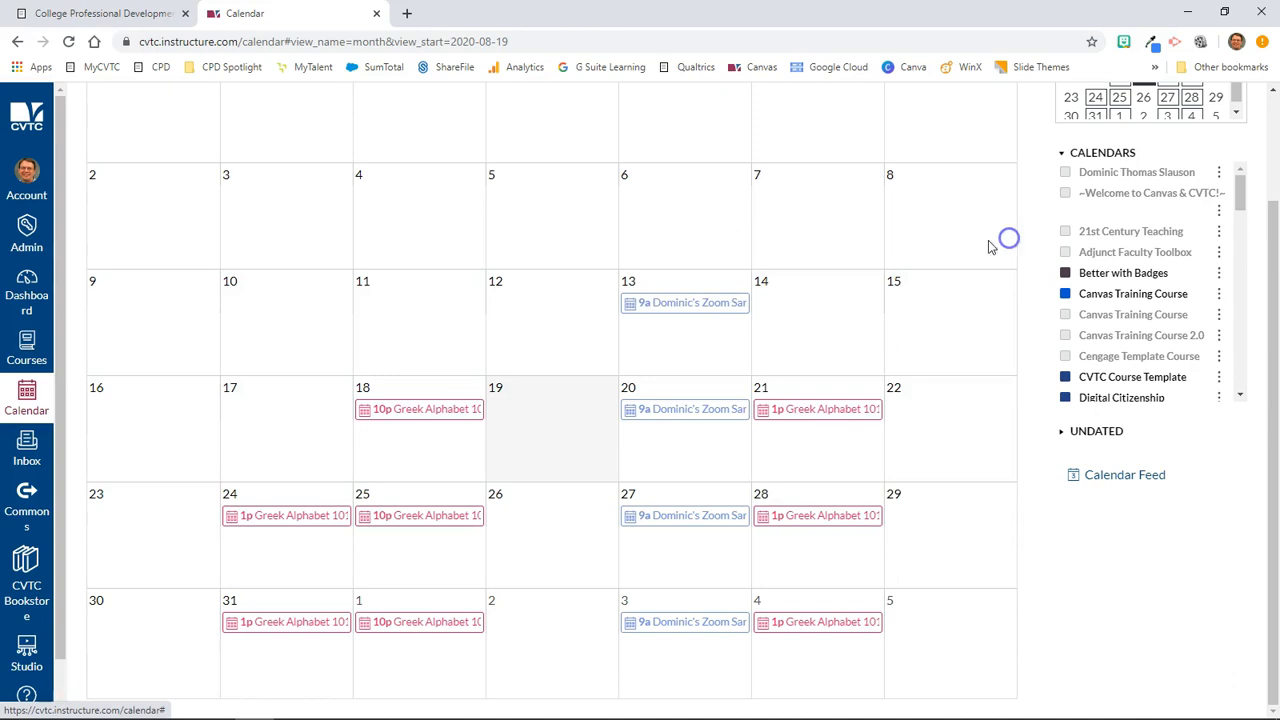
Go to the Canvas dashboard and check the Coming Up list for the scheduled class session
{"action": "left_click", "coordinate": [30, 312]}
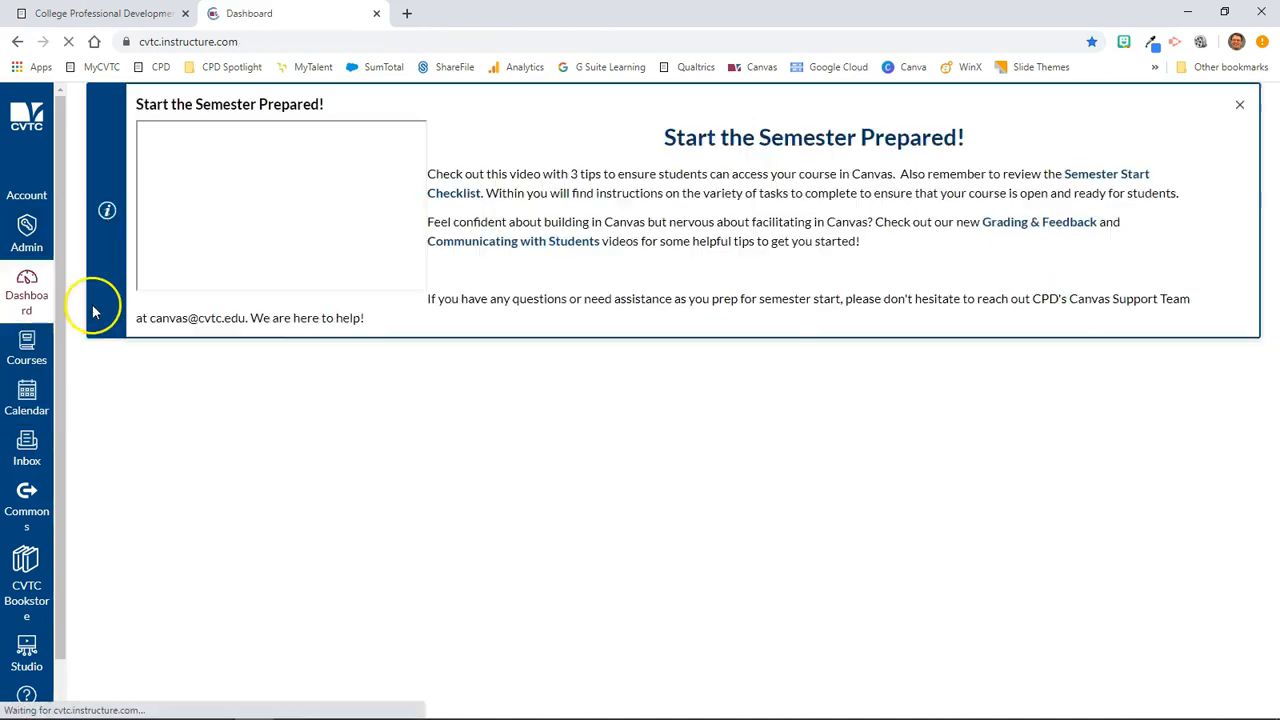
{"action": "left_click_drag", "start_coordinate": [1273, 141], "coordinate": [1277, 205]}
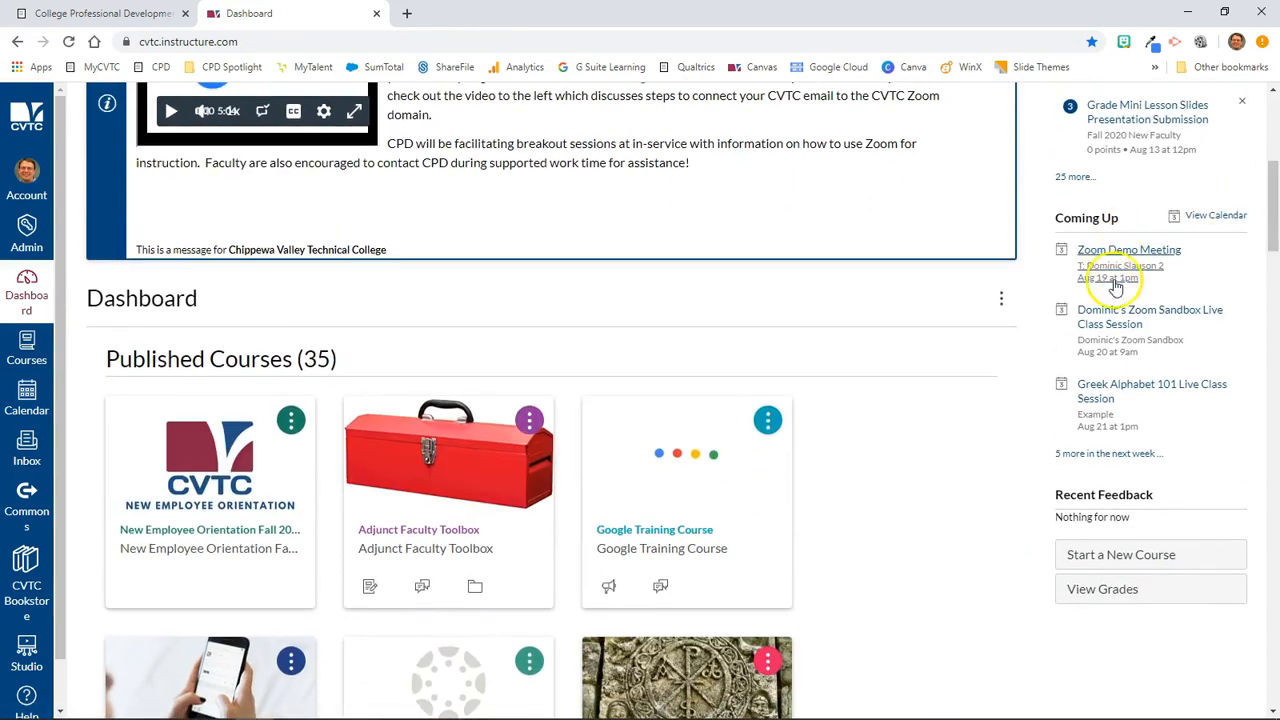